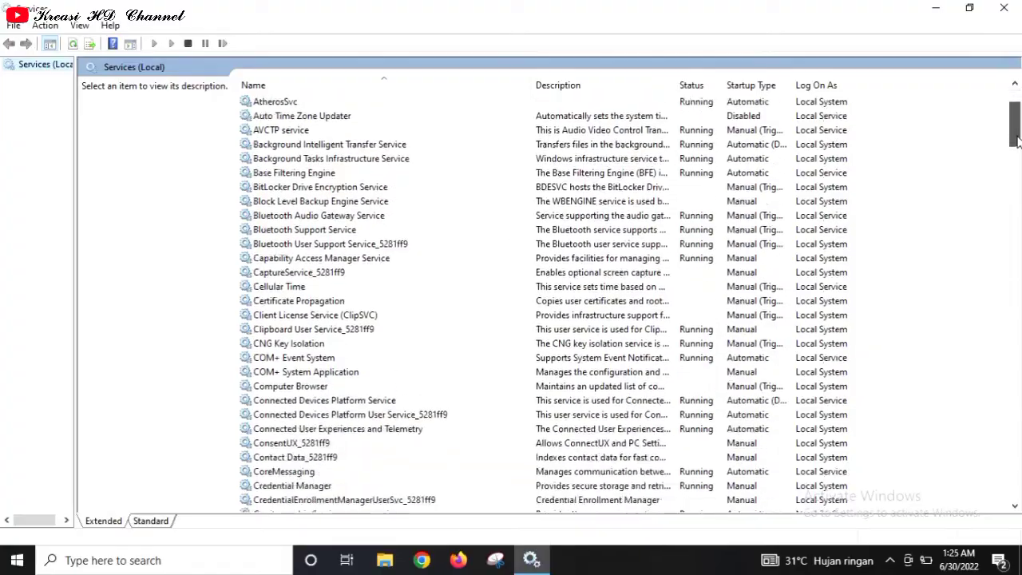
Close the open Services window, search Windows for "services" and reopen the Services console.
{"action": "left_click", "coordinate": [1004, 10]}
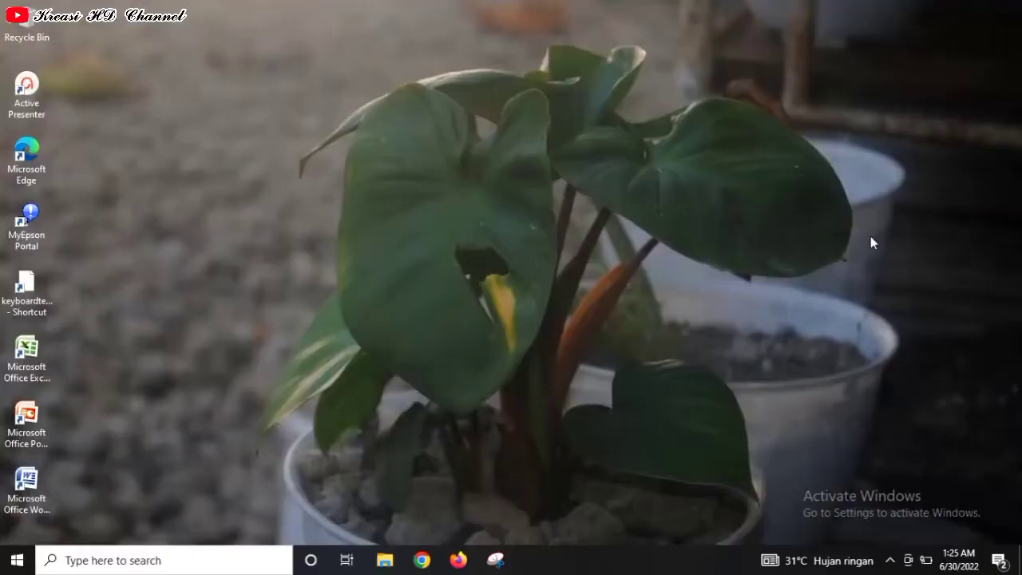
{"action": "left_click", "coordinate": [69, 559]}
{"action": "type", "text": "services"}
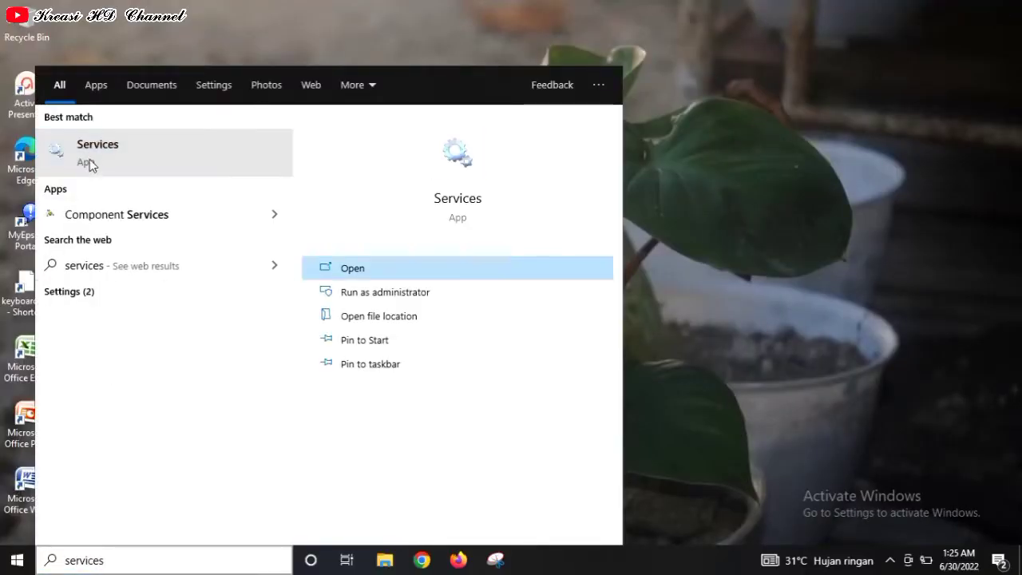
{"action": "left_click", "coordinate": [462, 201]}
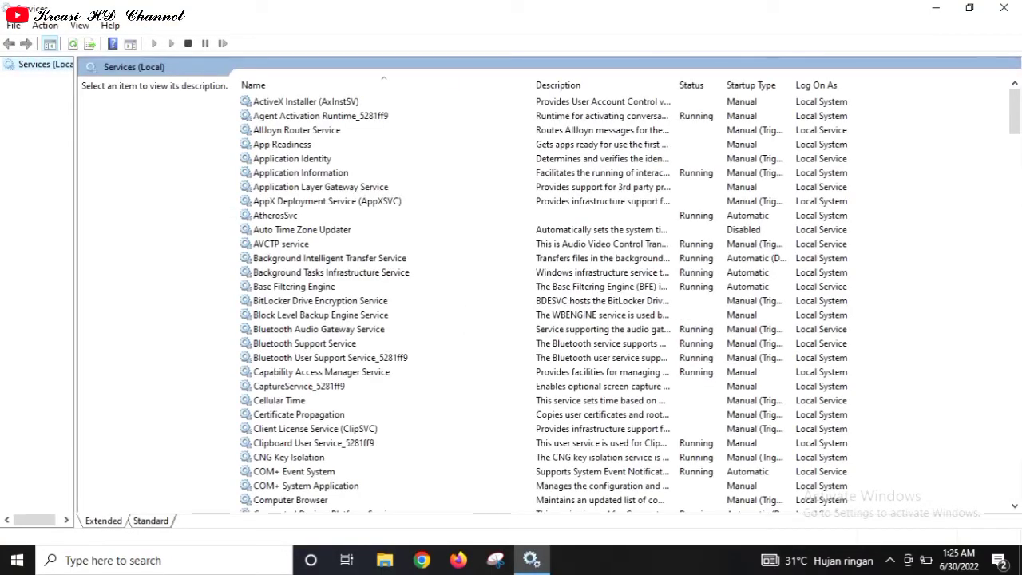
Set the Secondary Logon service's startup type to Disabled, apply the change and close its properties.
{"action": "left_click_drag", "start_coordinate": [1018, 119], "coordinate": [1015, 193]}
{"action": "left_click", "coordinate": [288, 216]}
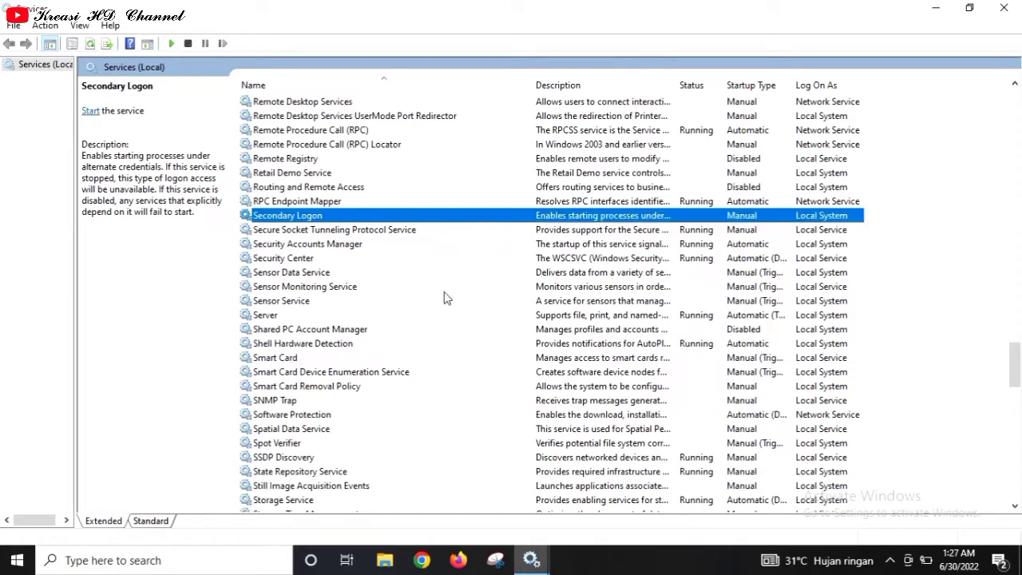
{"action": "double_click", "coordinate": [757, 223]}
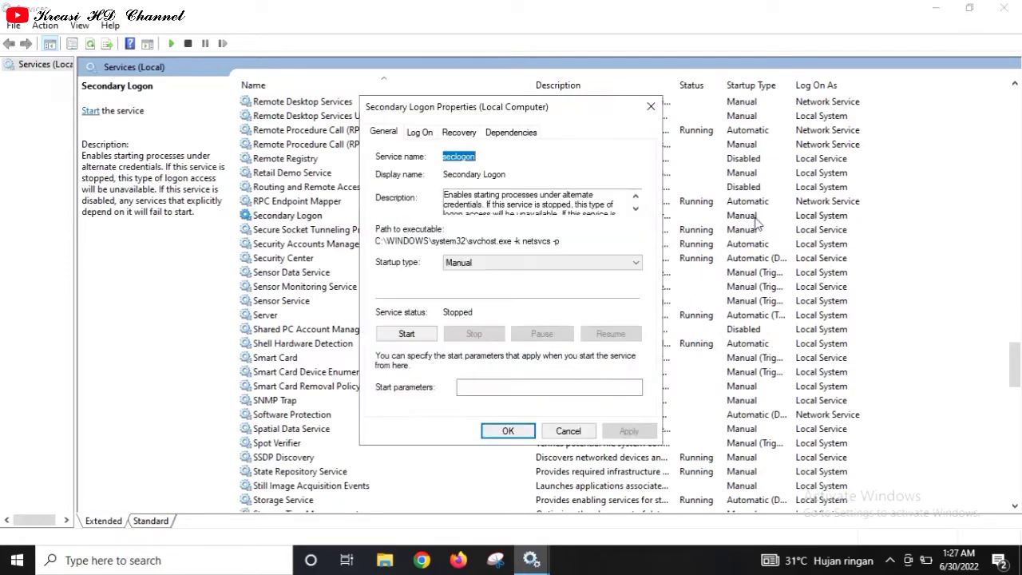
{"action": "left_click", "coordinate": [633, 263]}
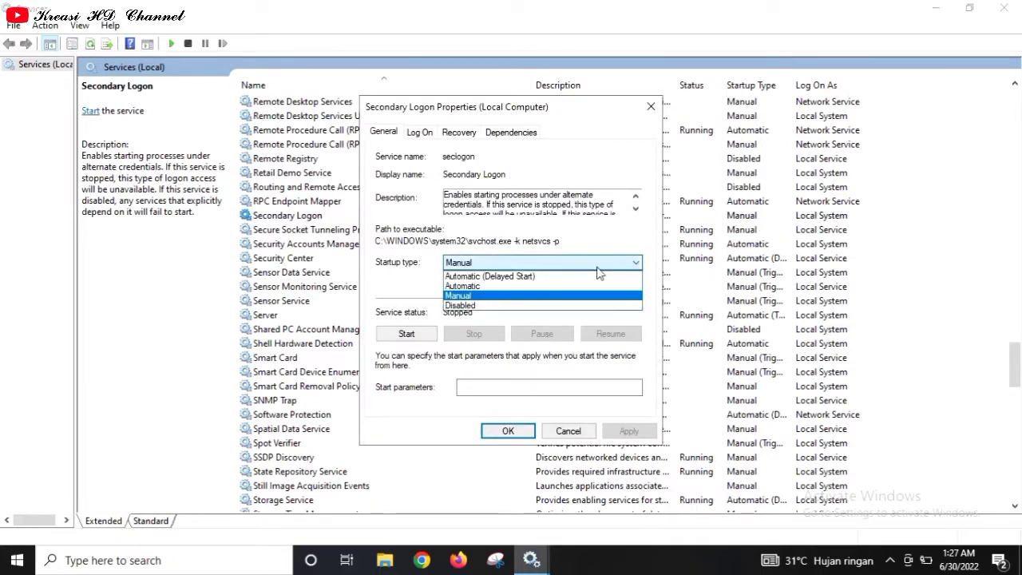
{"action": "left_click", "coordinate": [500, 305]}
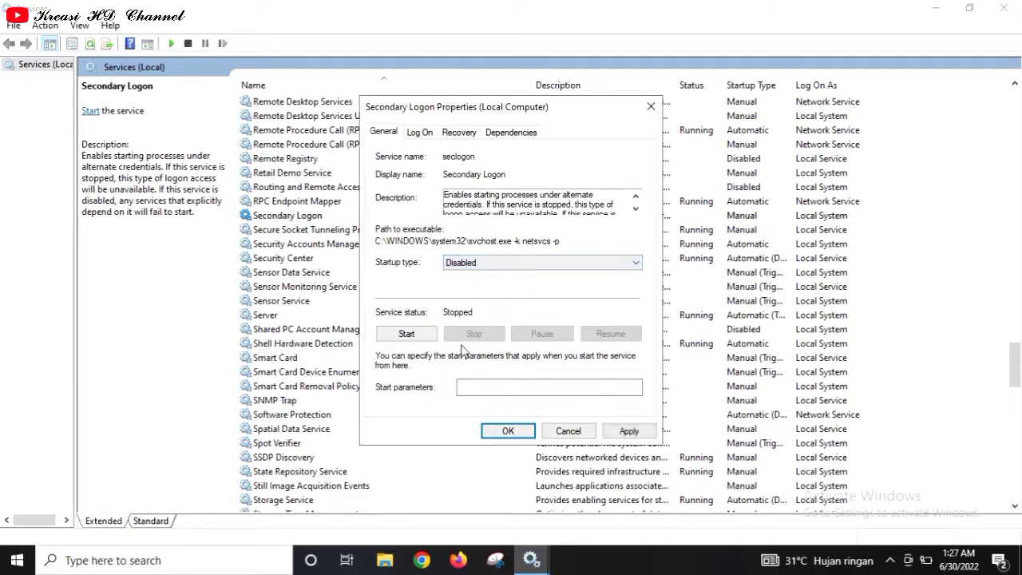
{"action": "left_click", "coordinate": [629, 431]}
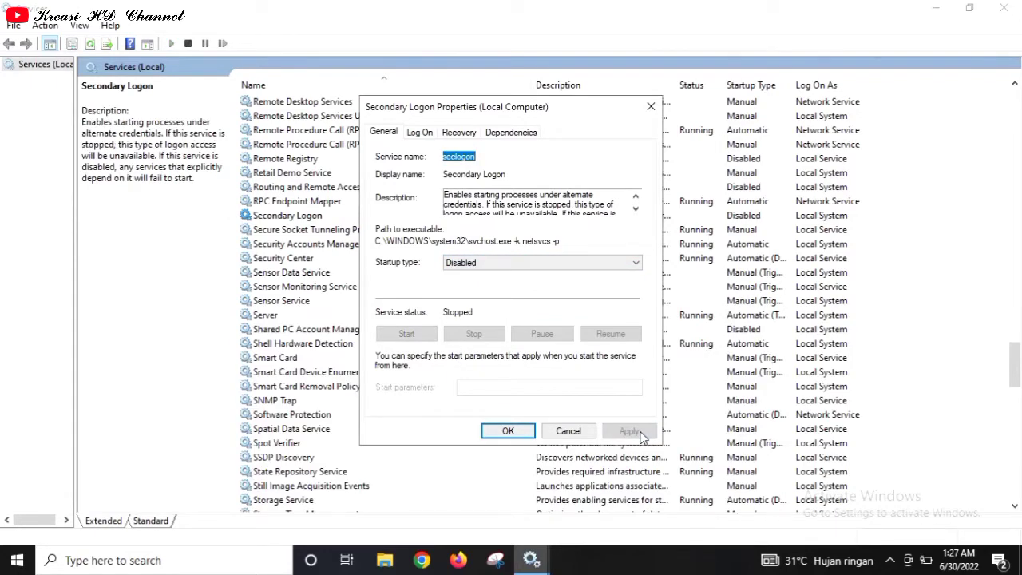
{"action": "left_click", "coordinate": [508, 431]}
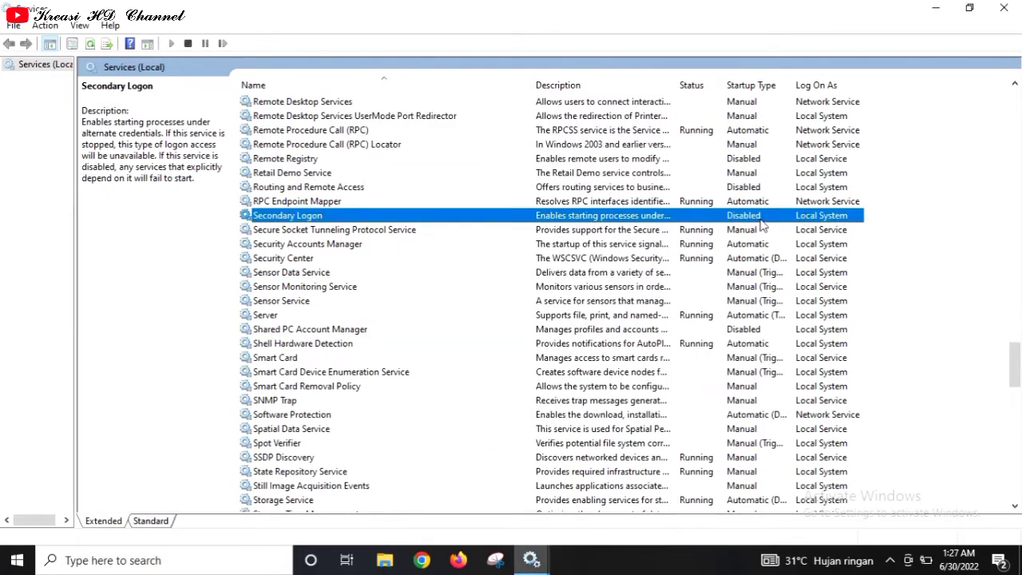
Select the Smart Card service in the services list.
{"action": "left_click", "coordinate": [1014, 506]}
{"action": "left_click", "coordinate": [1014, 505]}
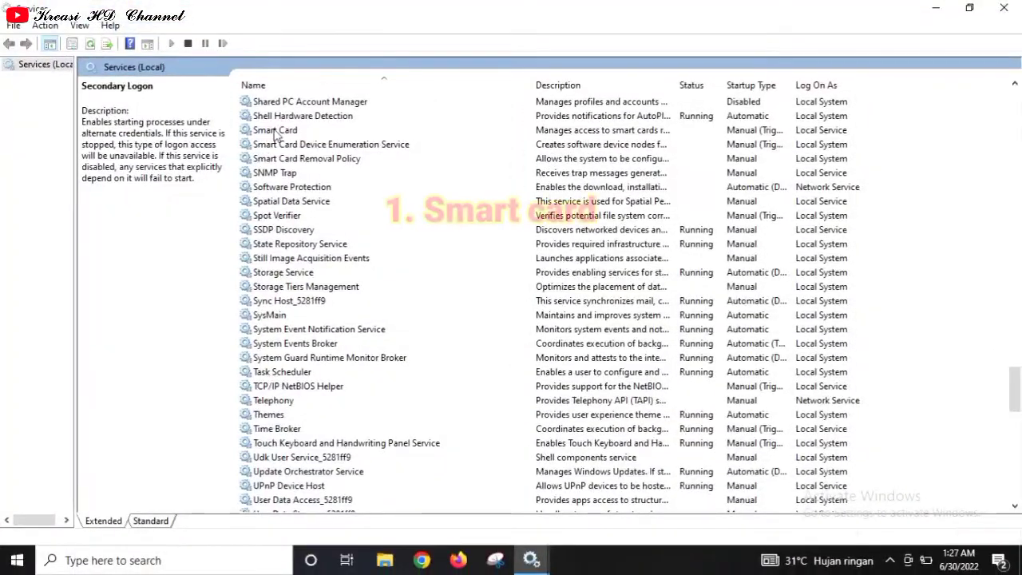
{"action": "left_click", "coordinate": [275, 131]}
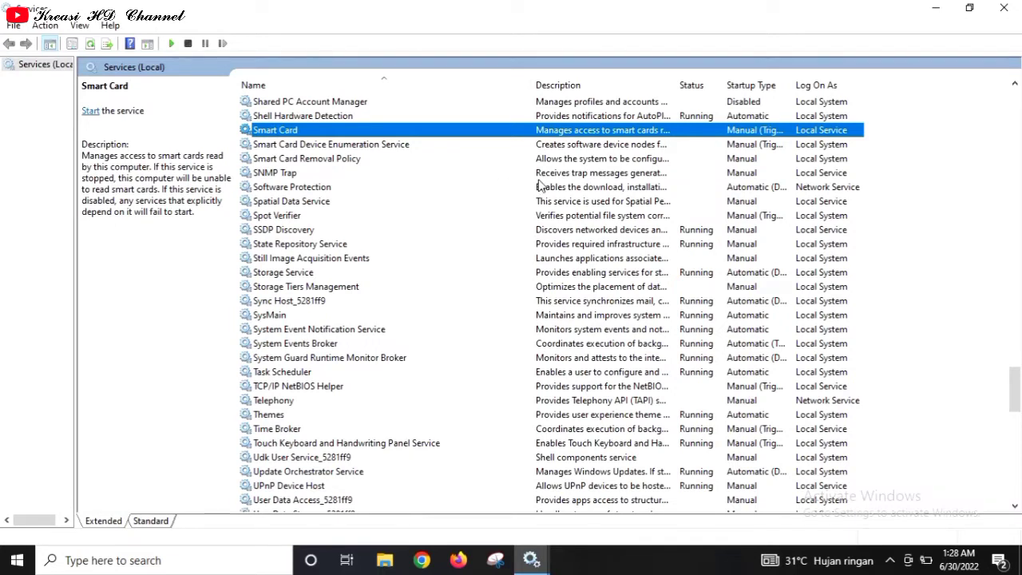
{"action": "right_click", "coordinate": [745, 132]}
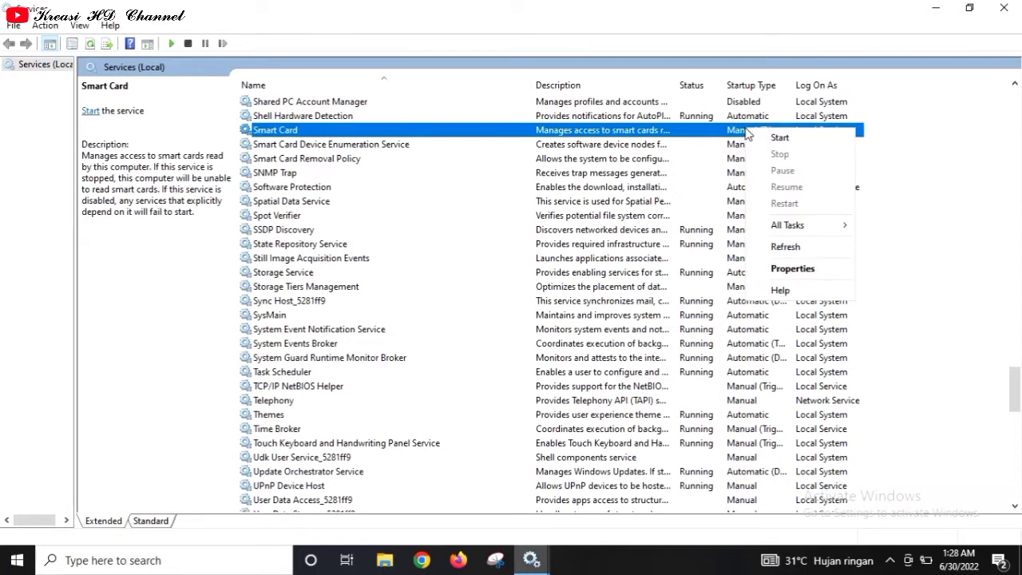
{"action": "double_click", "coordinate": [734, 133]}
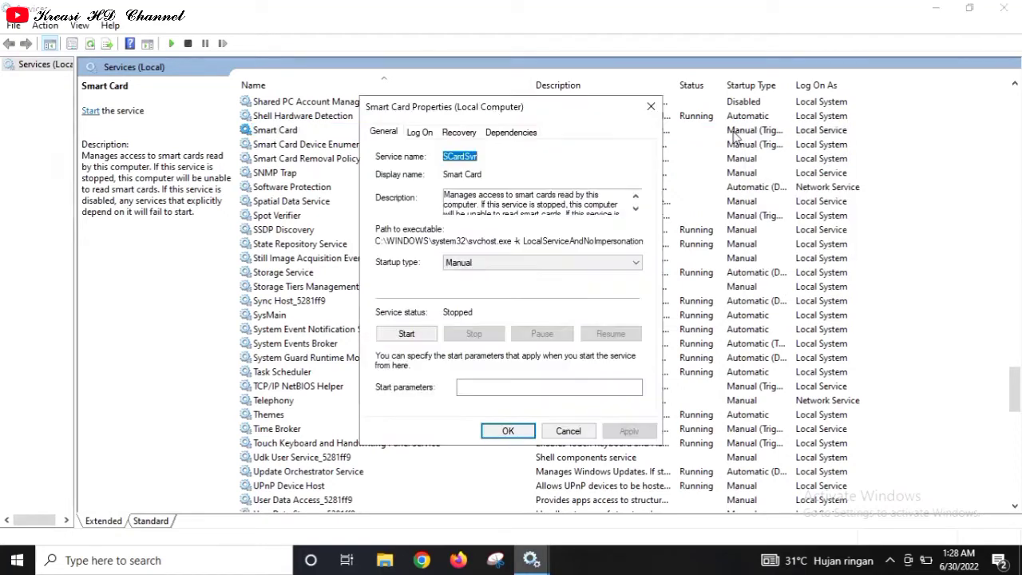
{"action": "key", "text": "Escape"}
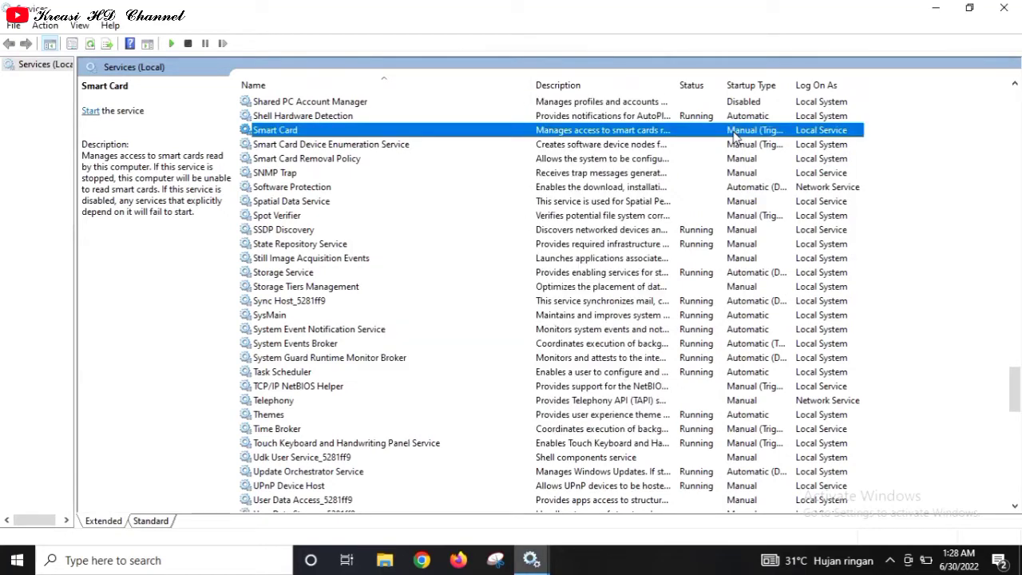
Set the Smart Card service's startup type to Disabled, apply the change and close its properties.
{"action": "double_click", "coordinate": [733, 134]}
{"action": "left_click", "coordinate": [636, 262]}
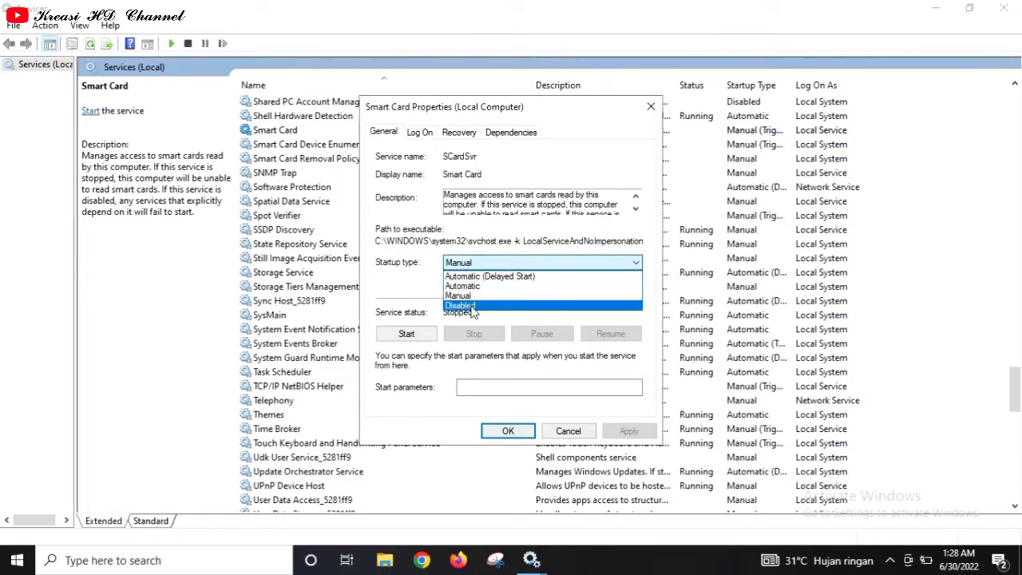
{"action": "left_click", "coordinate": [472, 306]}
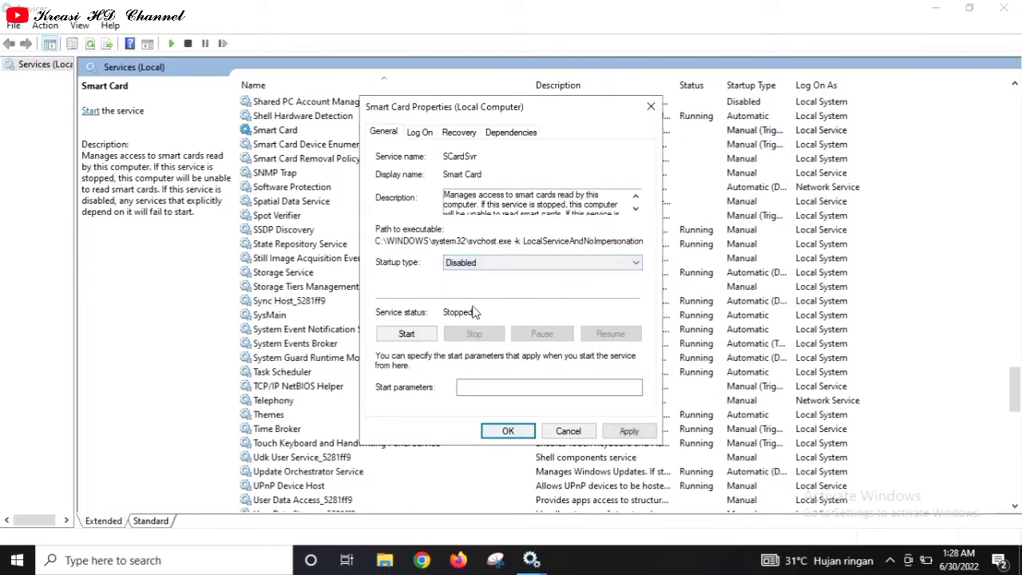
{"action": "left_click", "coordinate": [628, 431]}
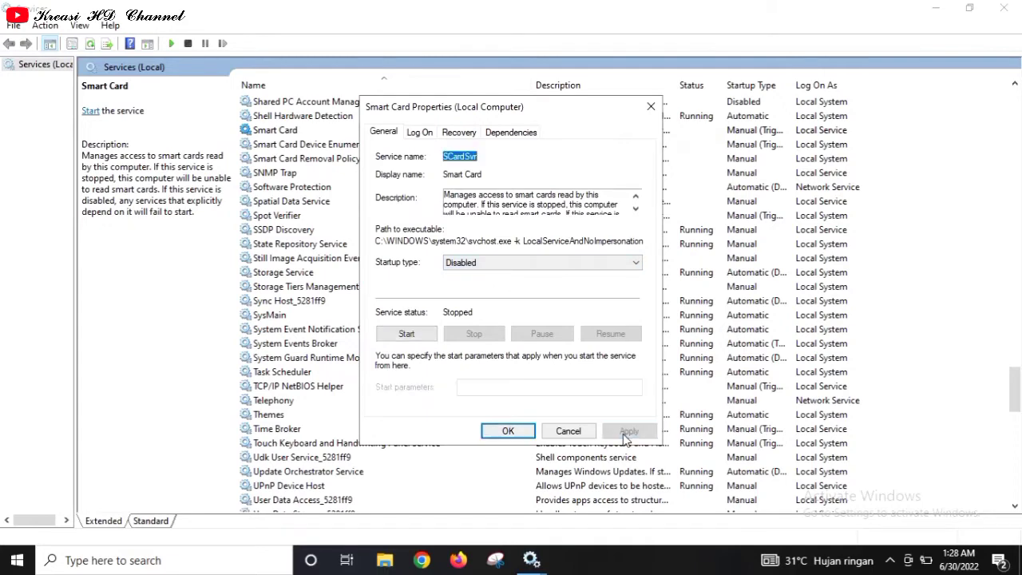
{"action": "left_click", "coordinate": [507, 431]}
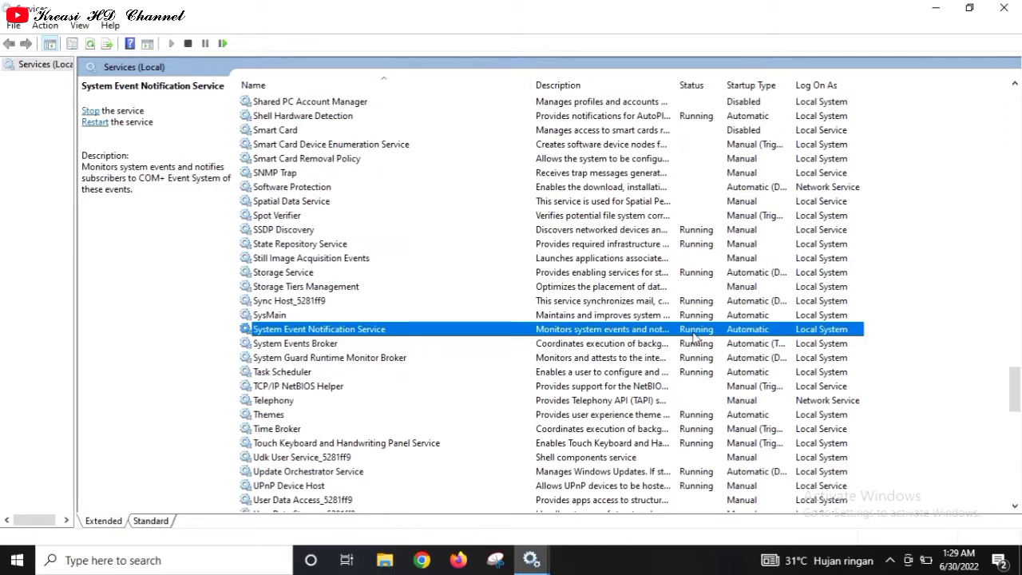
Examine the startup type options of the System Event Notification Service and close its properties without applying a change.
{"action": "double_click", "coordinate": [735, 334]}
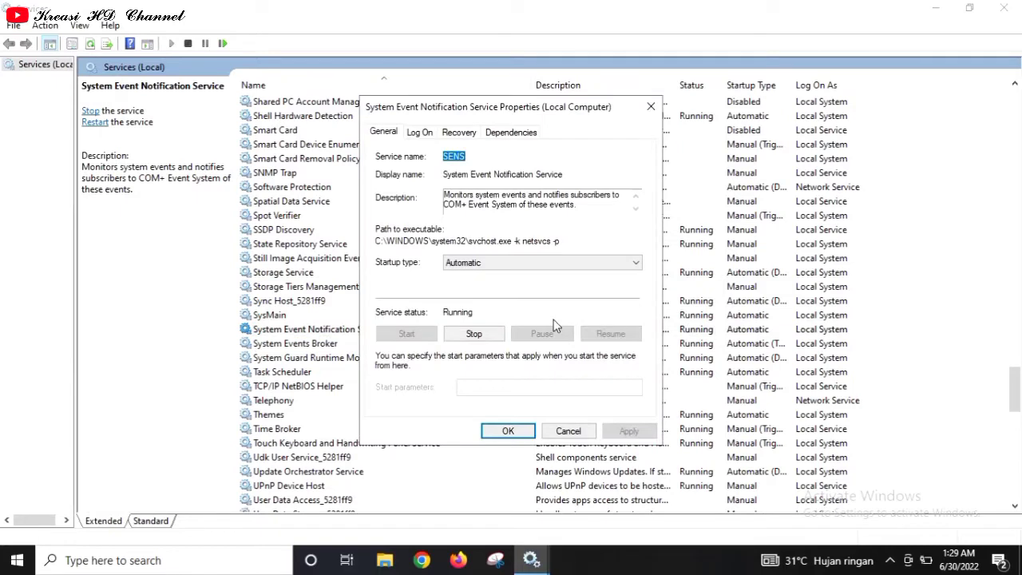
{"action": "left_click", "coordinate": [634, 266]}
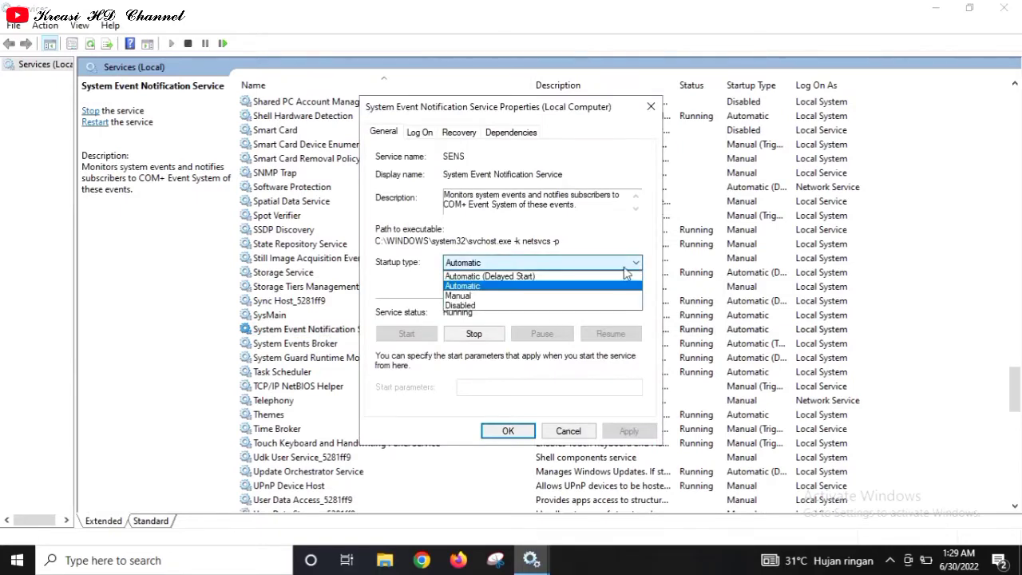
{"action": "left_click", "coordinate": [600, 290]}
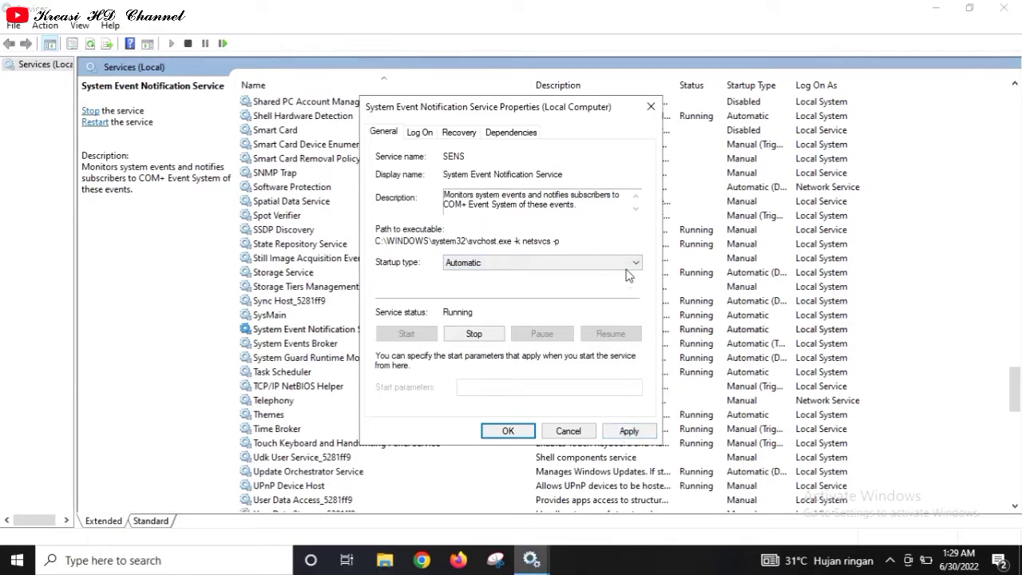
{"action": "left_click", "coordinate": [650, 108]}
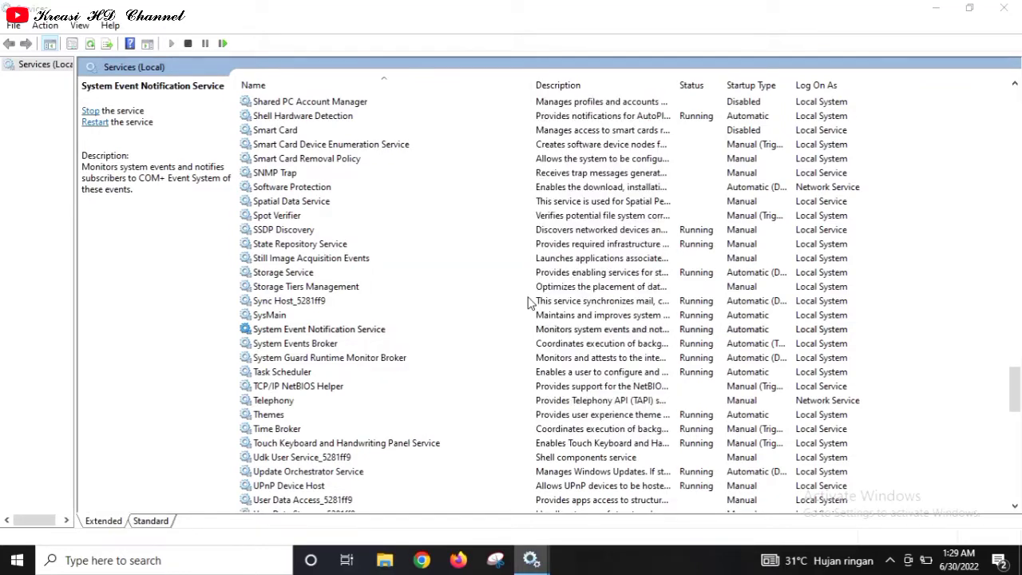
{"action": "left_click", "coordinate": [503, 332]}
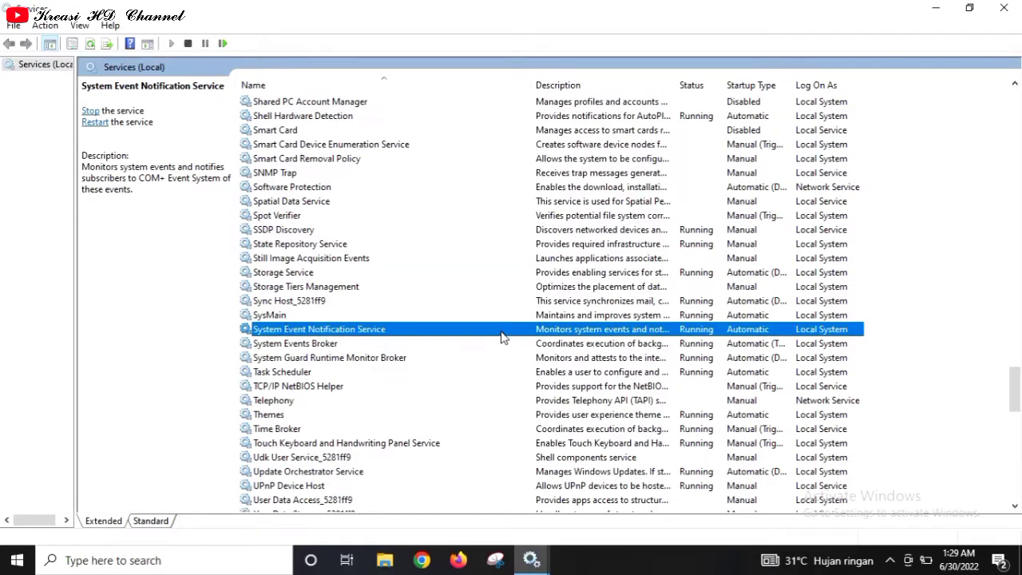
{"action": "double_click", "coordinate": [741, 331]}
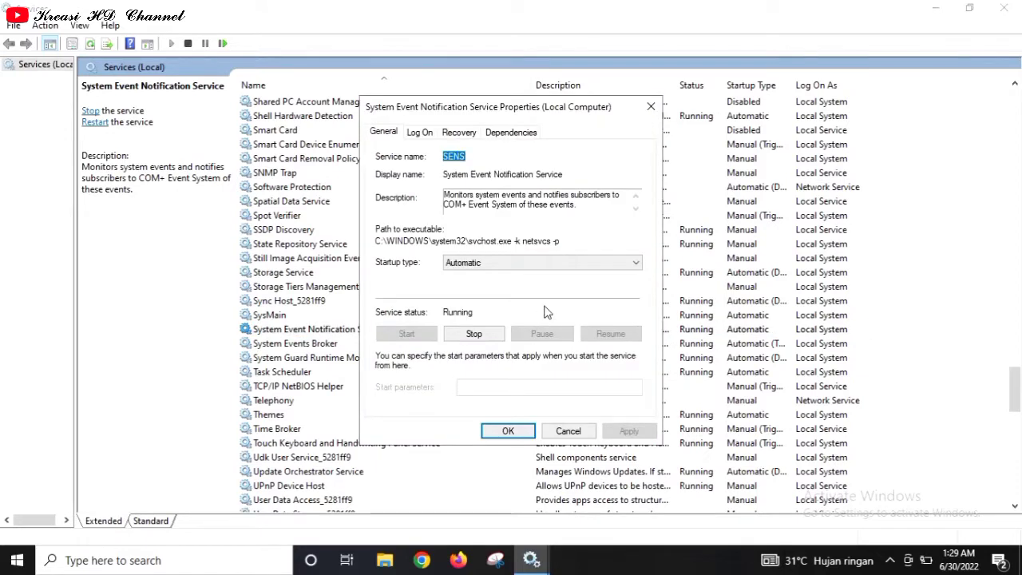
{"action": "left_click", "coordinate": [633, 267]}
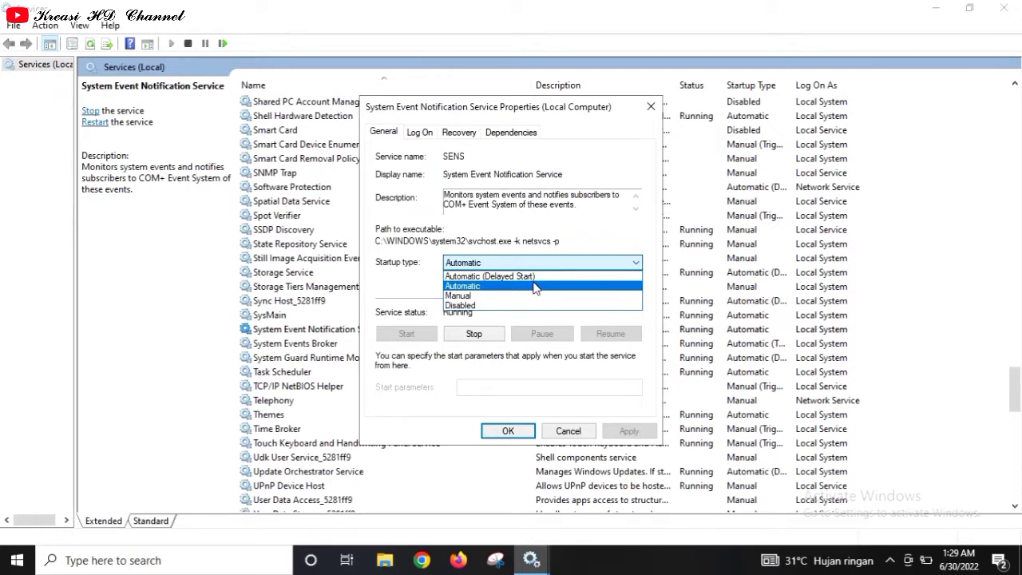
{"action": "left_click", "coordinate": [571, 431]}
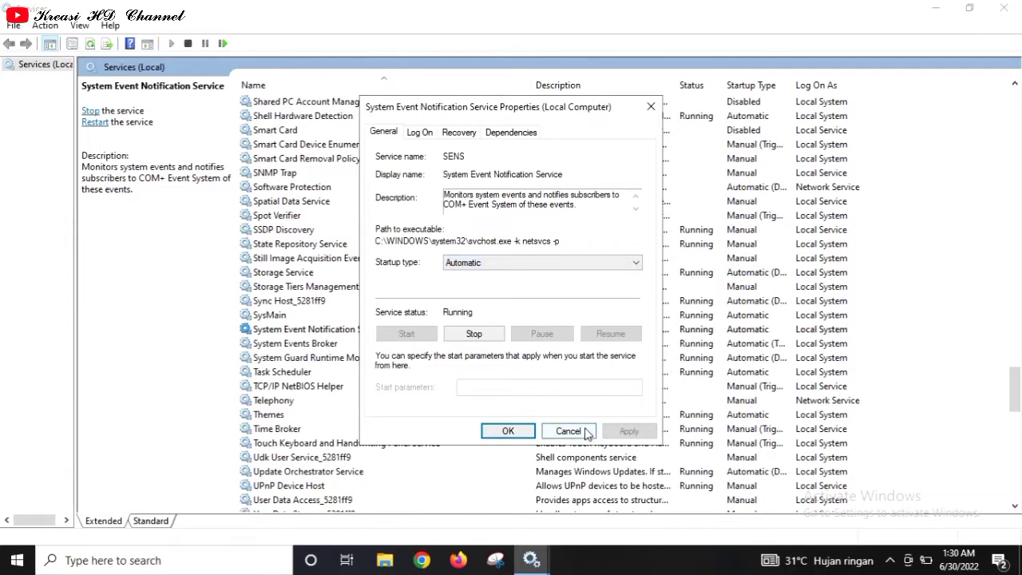
{"action": "left_click", "coordinate": [586, 432]}
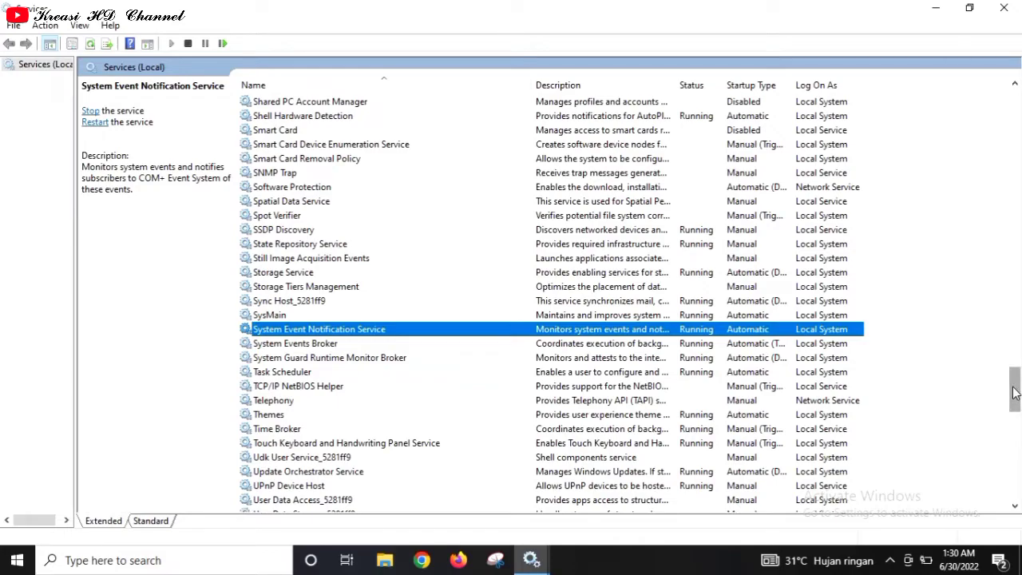
Set the Windows Error Reporting Service's startup type to Disabled, apply the change and close its properties.
{"action": "scroll", "coordinate": [1013, 391], "scroll_direction": "down", "scroll_amount": 3}
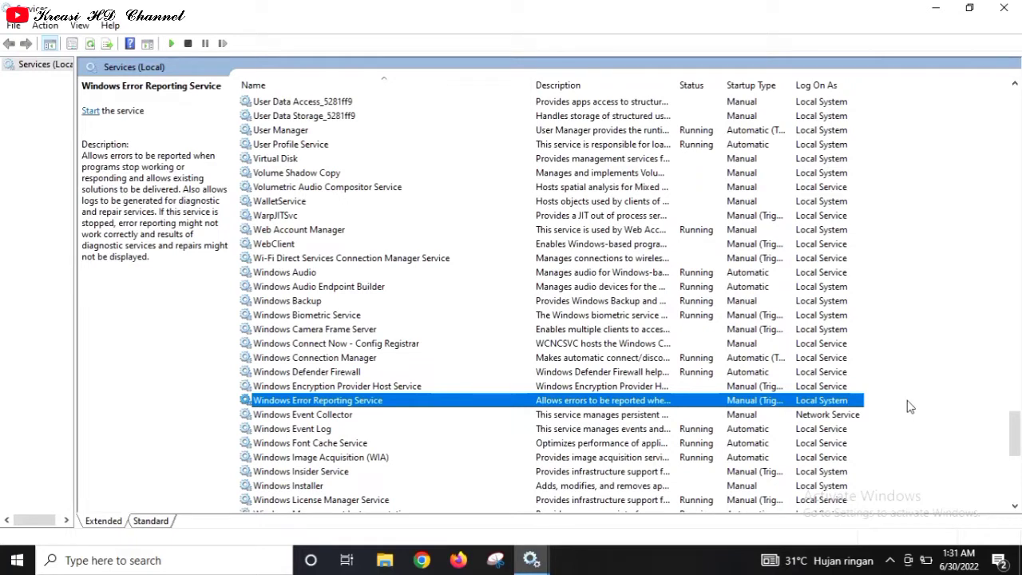
{"action": "right_click", "coordinate": [667, 406]}
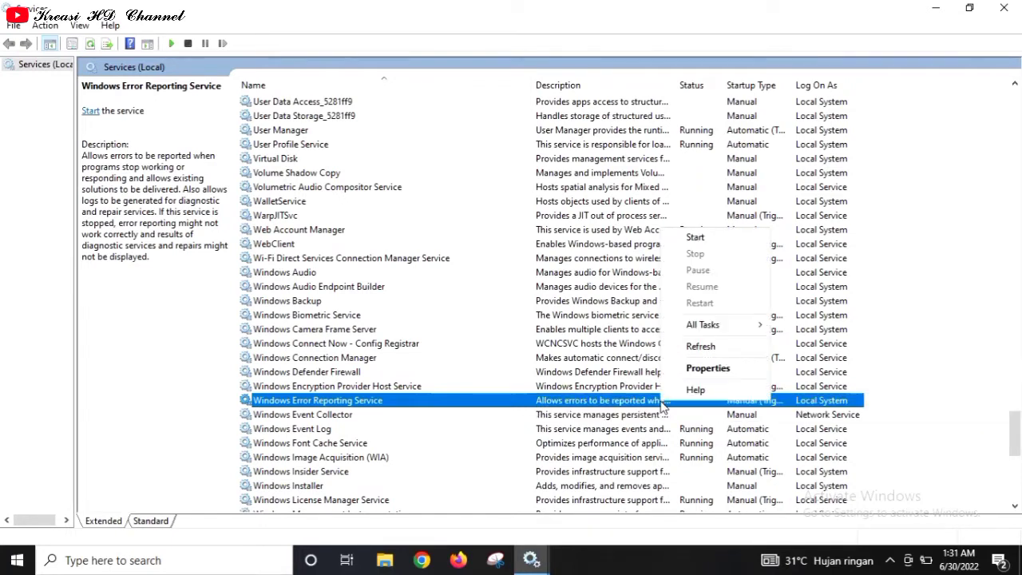
{"action": "double_click", "coordinate": [790, 407]}
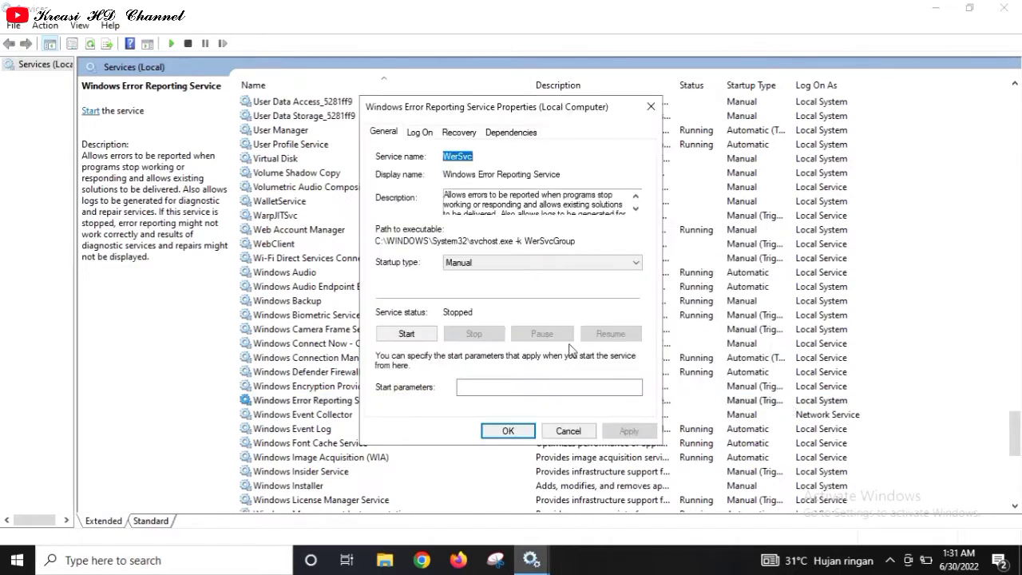
{"action": "left_click", "coordinate": [634, 263]}
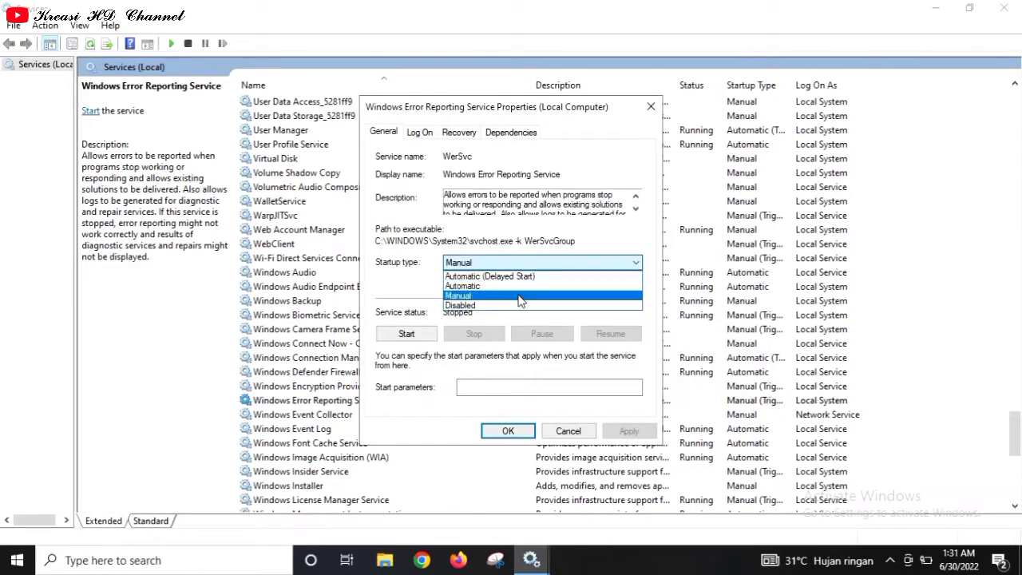
{"action": "left_click", "coordinate": [520, 305]}
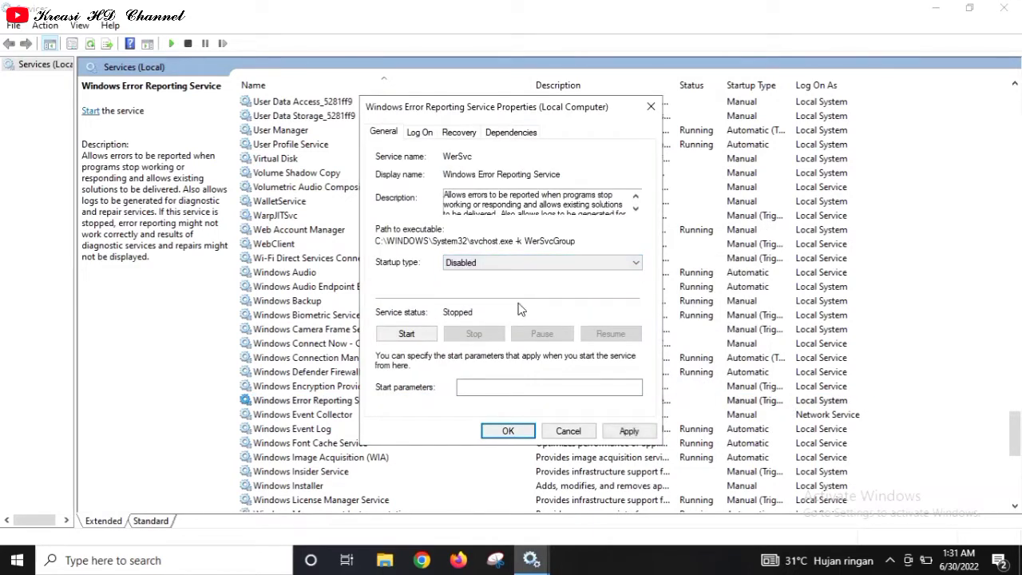
{"action": "left_click", "coordinate": [628, 431]}
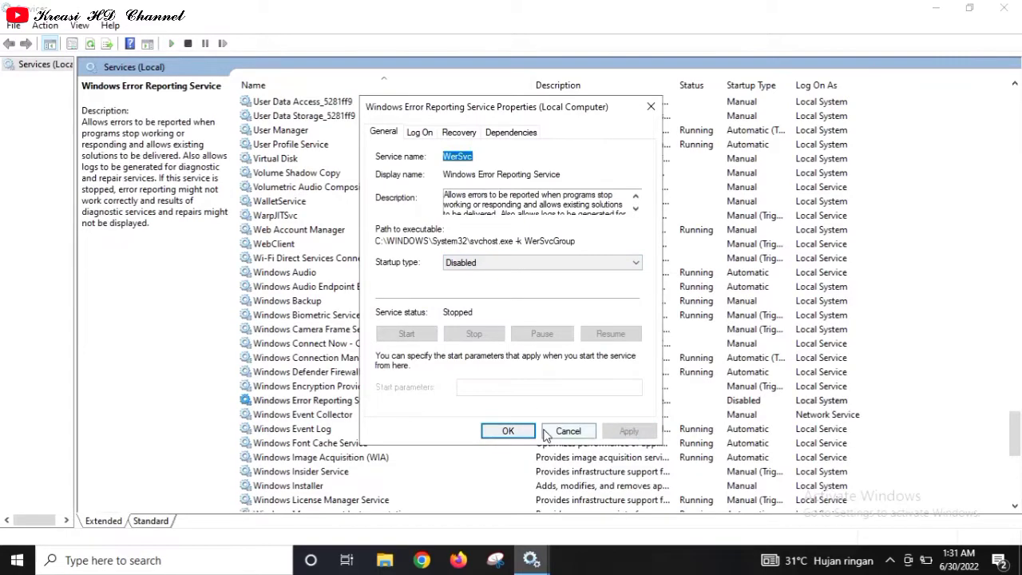
{"action": "left_click", "coordinate": [514, 431]}
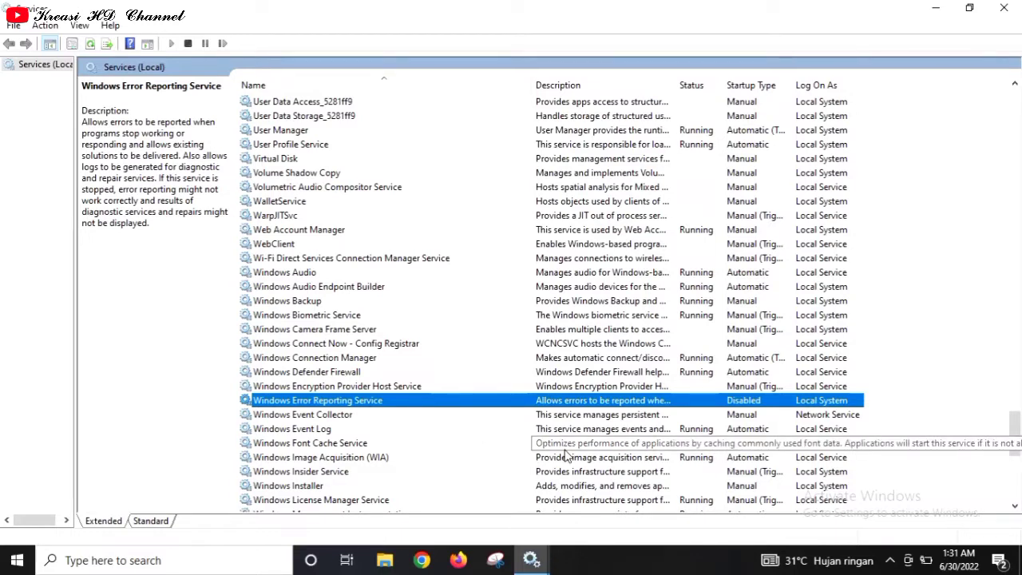
Select the Windows Image Acquisition (WIA) service in the services list to view its description.
{"action": "left_click", "coordinate": [1016, 508]}
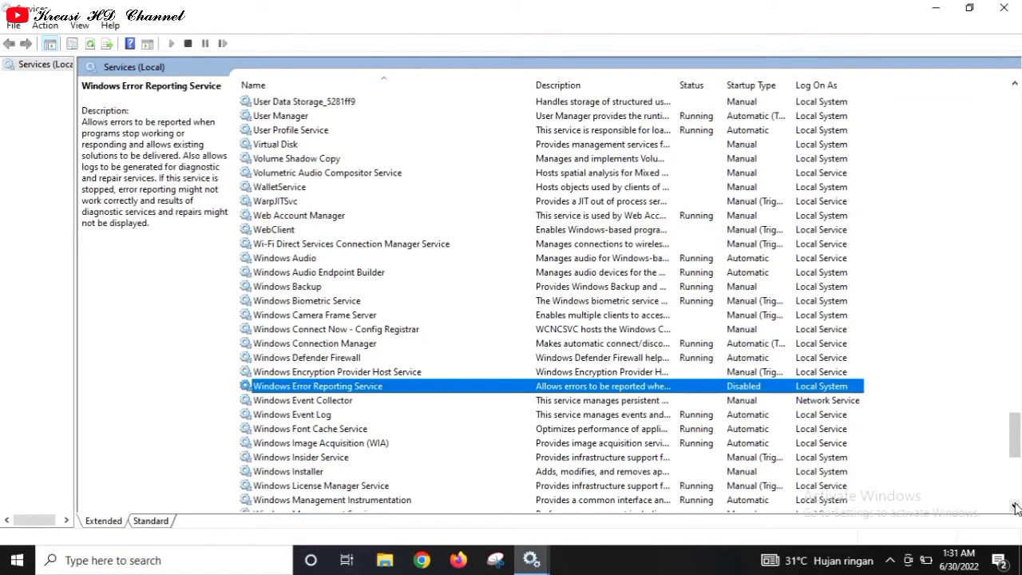
{"action": "left_click", "coordinate": [1015, 508]}
{"action": "left_click", "coordinate": [1015, 507]}
{"action": "left_click", "coordinate": [1015, 507]}
{"action": "left_click", "coordinate": [1015, 508]}
{"action": "left_click", "coordinate": [1015, 508]}
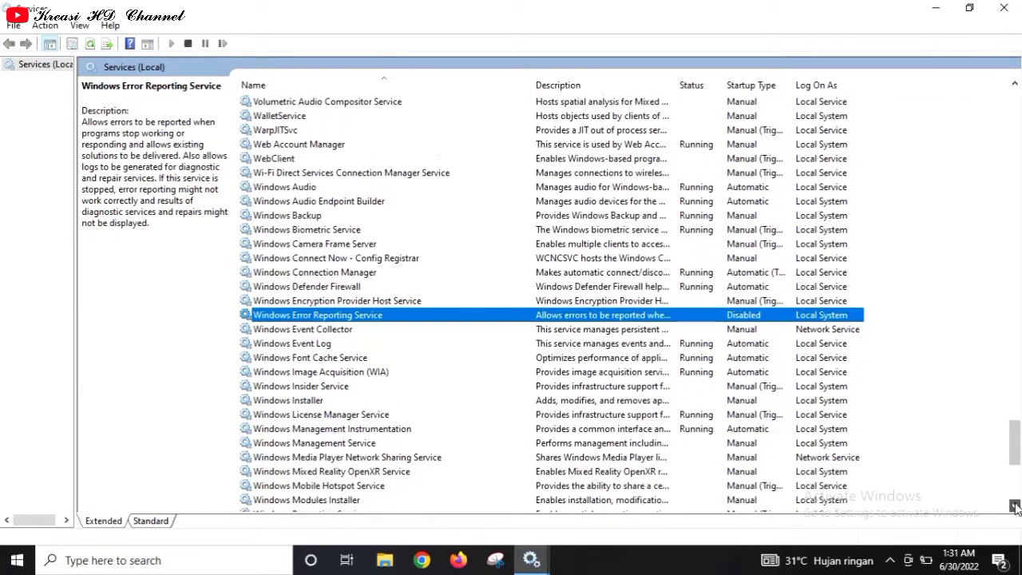
{"action": "left_click", "coordinate": [1016, 507]}
{"action": "left_click", "coordinate": [1015, 507]}
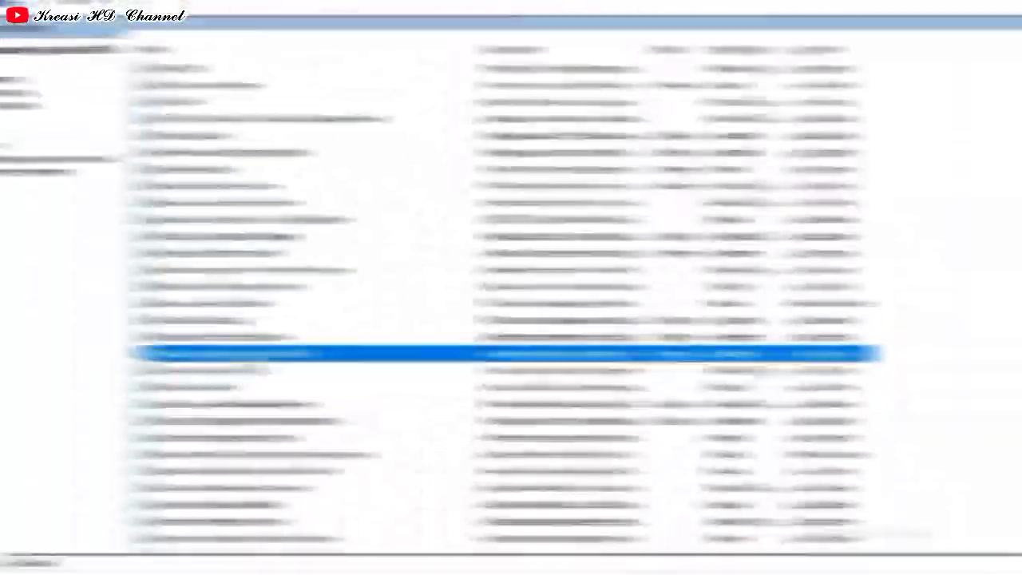
{"action": "left_click", "coordinate": [336, 343]}
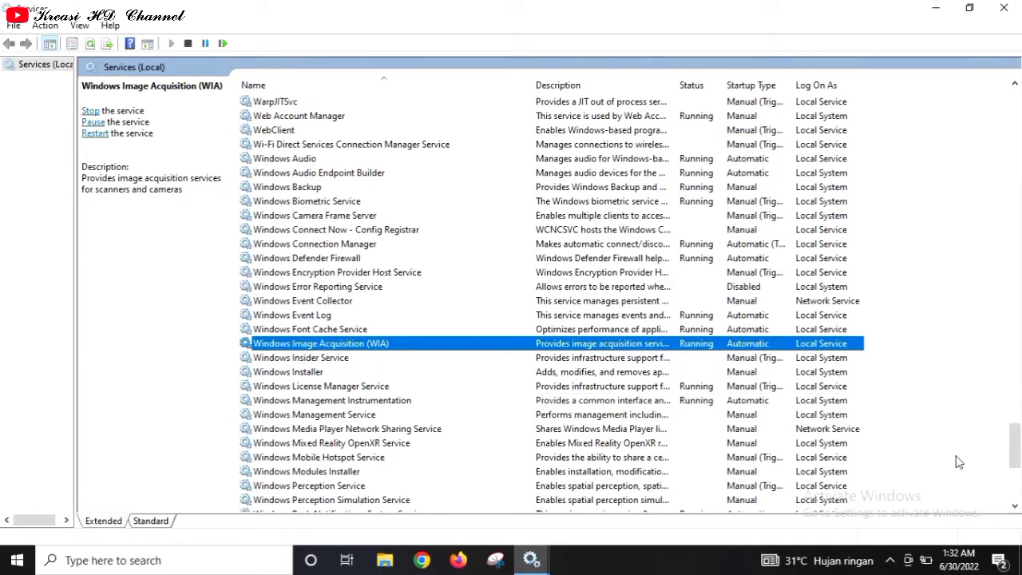
Set the Windows Search service's startup type to Disabled, apply the change and close its properties.
{"action": "left_click", "coordinate": [1016, 508]}
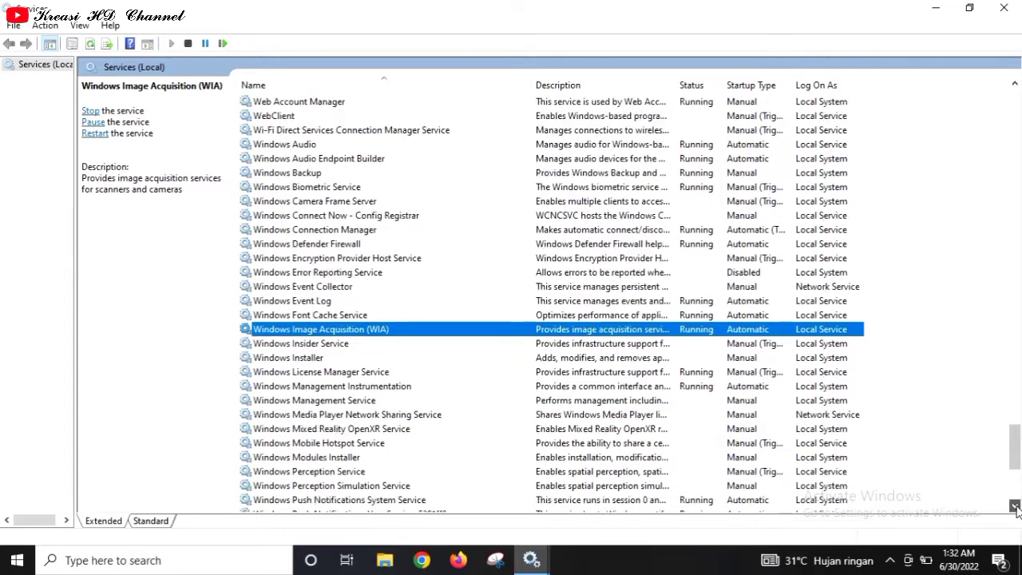
{"action": "left_click", "coordinate": [1016, 509]}
{"action": "left_click", "coordinate": [1016, 509]}
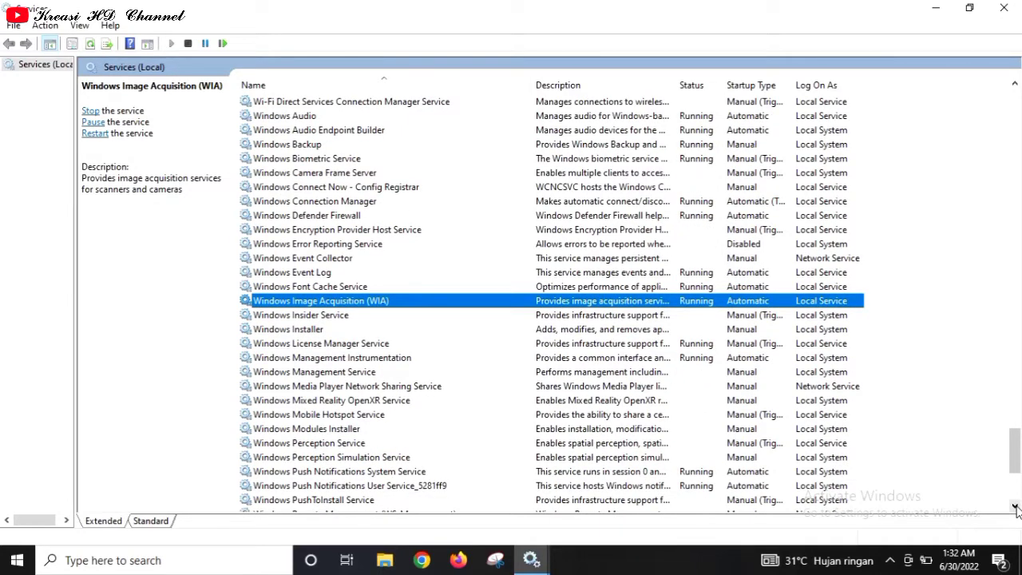
{"action": "left_click", "coordinate": [1016, 508]}
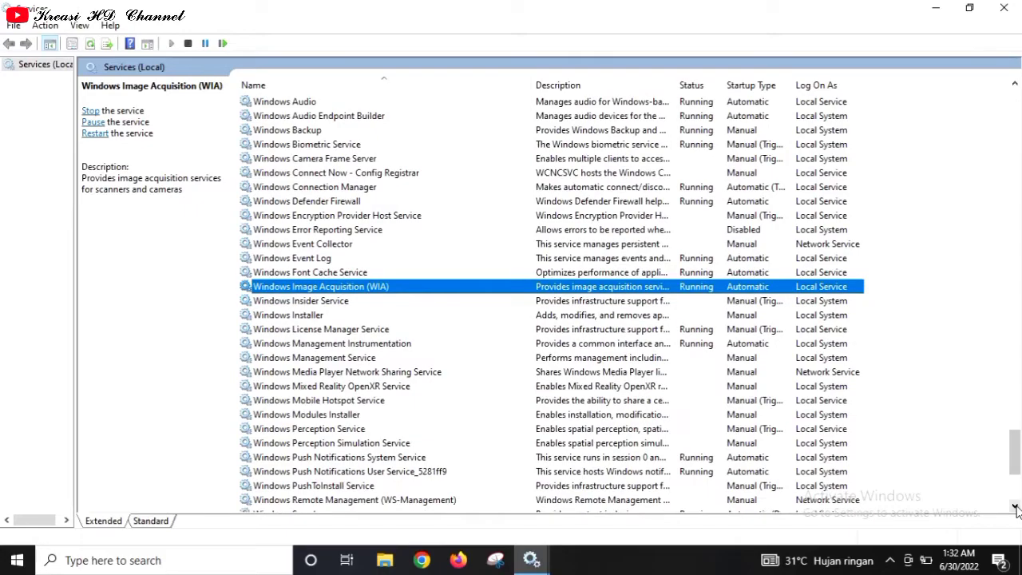
{"action": "left_click", "coordinate": [1016, 508]}
{"action": "left_click", "coordinate": [1016, 509]}
{"action": "left_click", "coordinate": [1016, 509]}
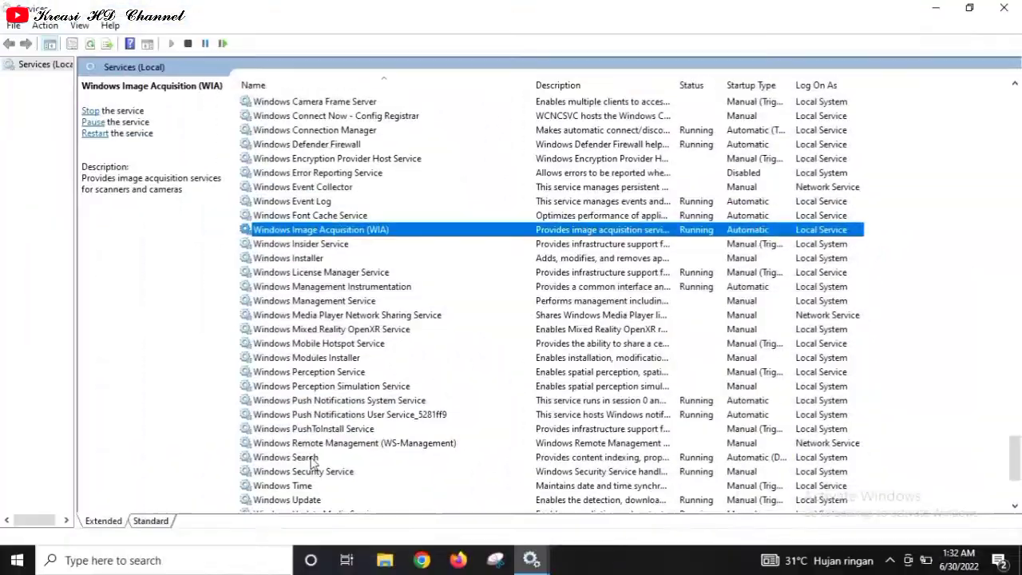
{"action": "left_click", "coordinate": [312, 459]}
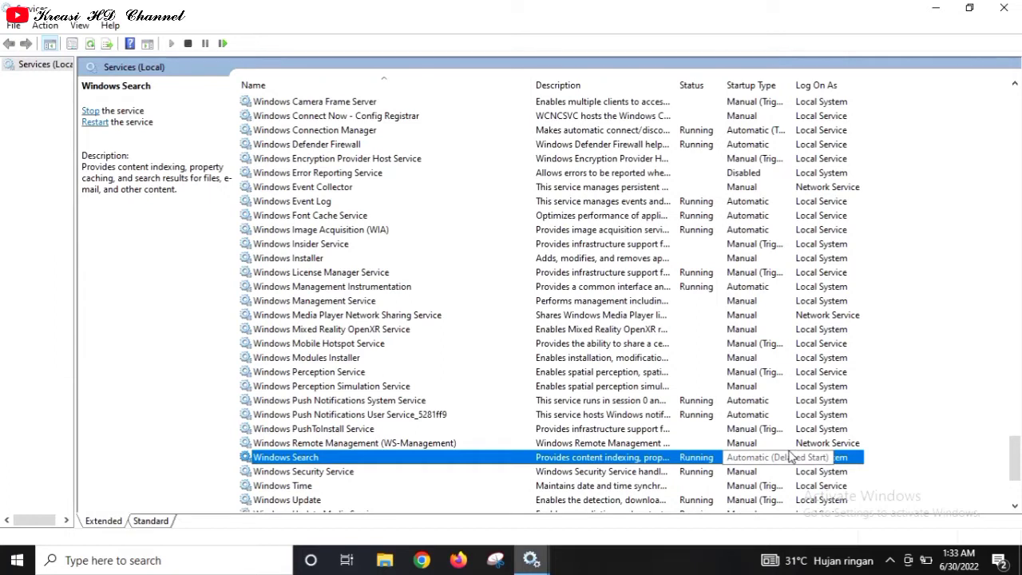
{"action": "double_click", "coordinate": [762, 462]}
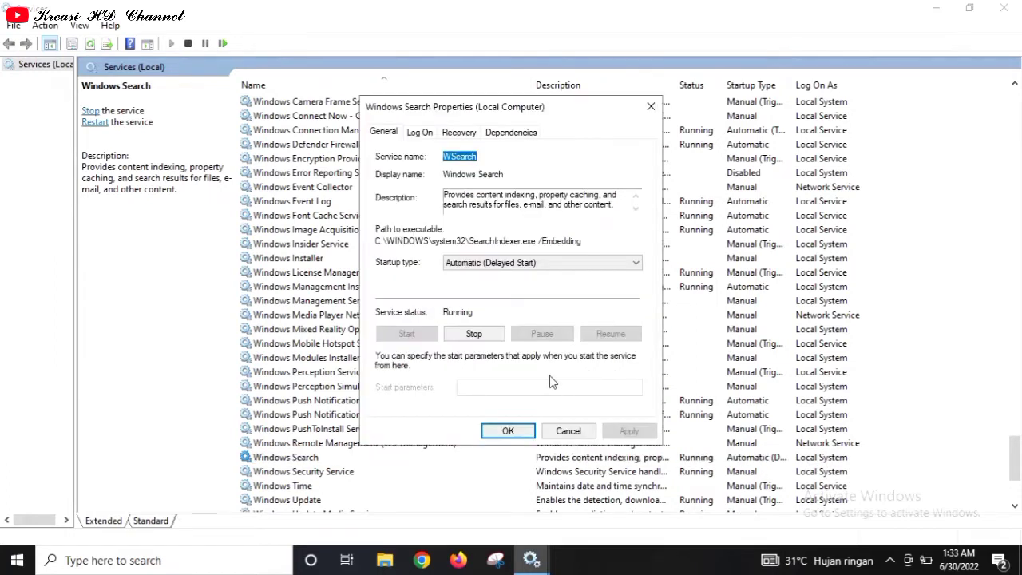
{"action": "left_click", "coordinate": [634, 265]}
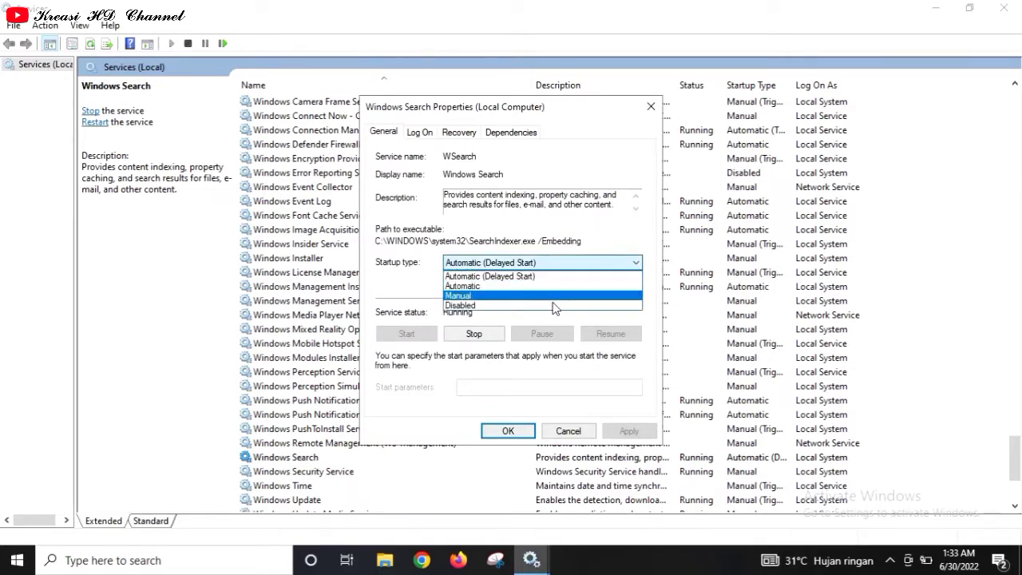
{"action": "left_click", "coordinate": [503, 305]}
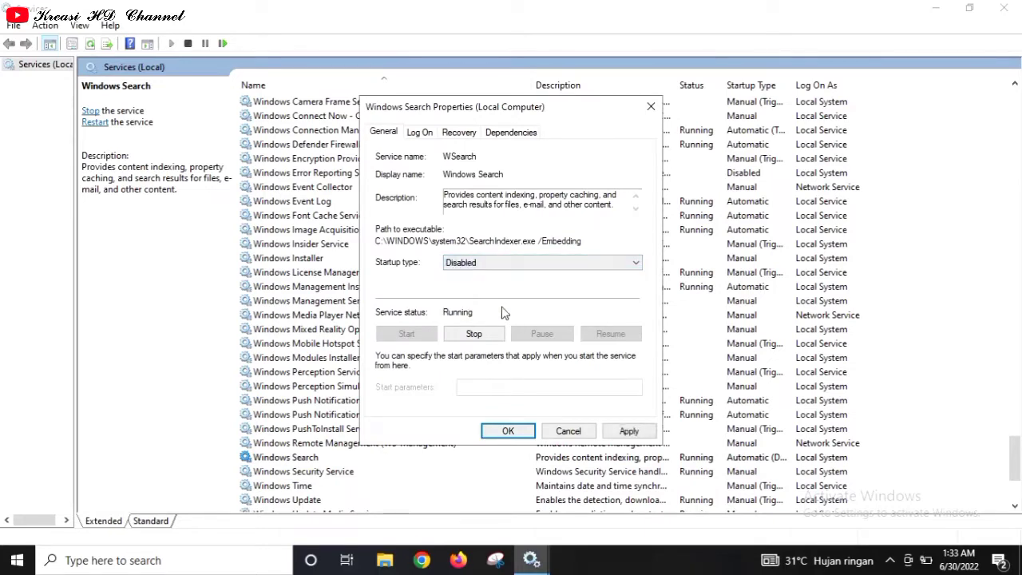
{"action": "left_click", "coordinate": [629, 431]}
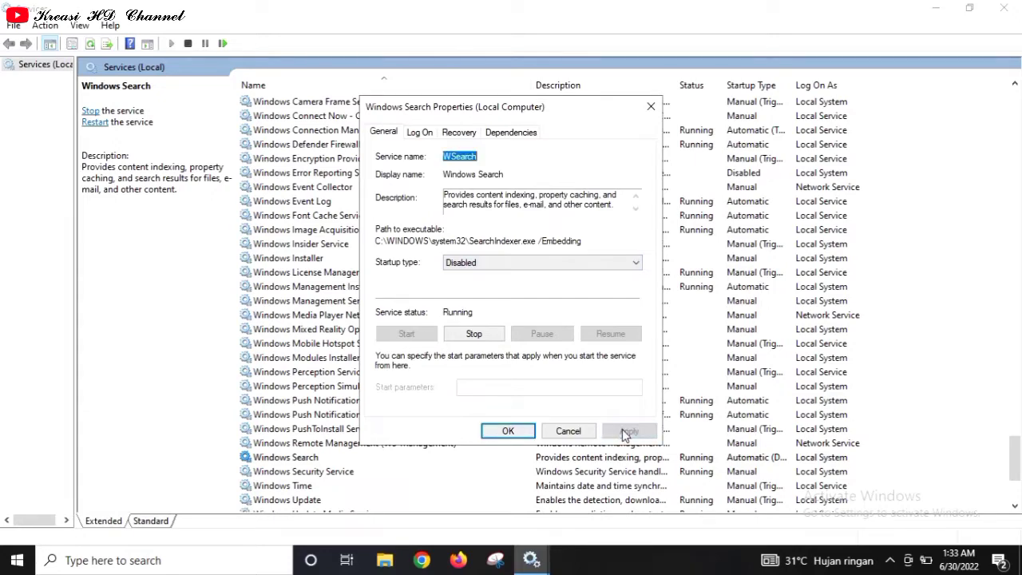
{"action": "left_click", "coordinate": [517, 431]}
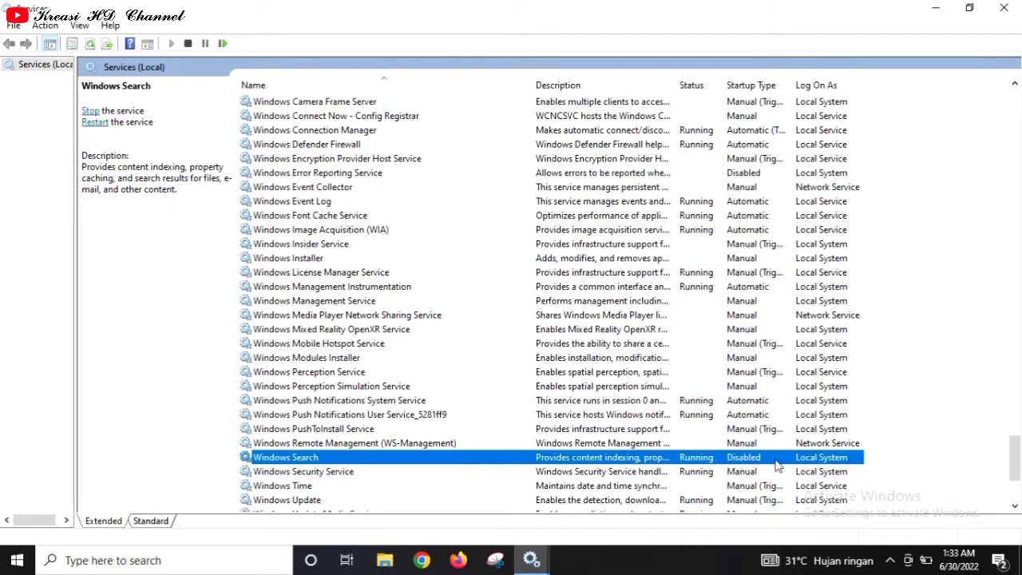
Set the Windows Search service's startup type back to Automatic (Delayed Start), apply the change and close its properties.
{"action": "double_click", "coordinate": [728, 460]}
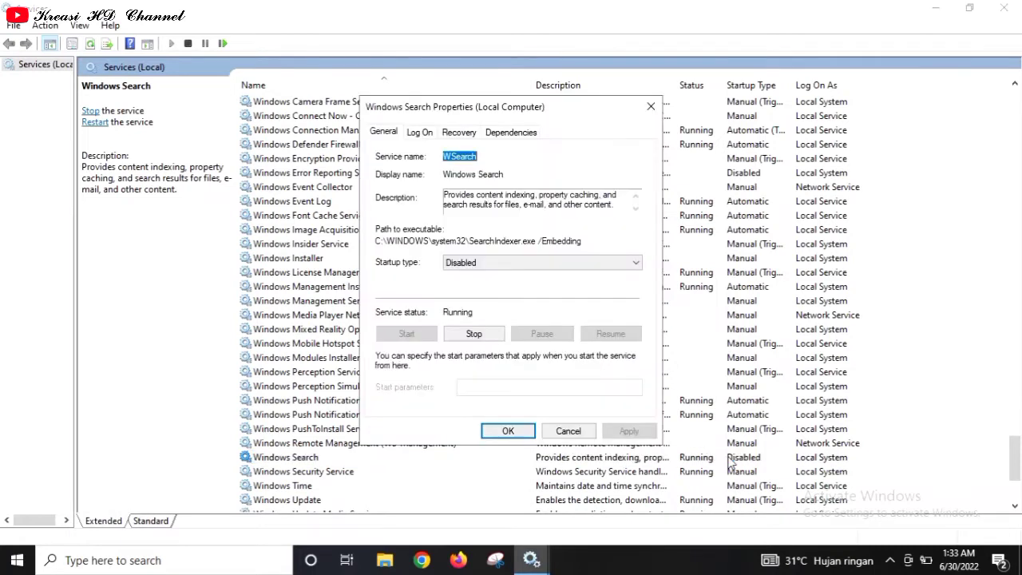
{"action": "left_click", "coordinate": [636, 264]}
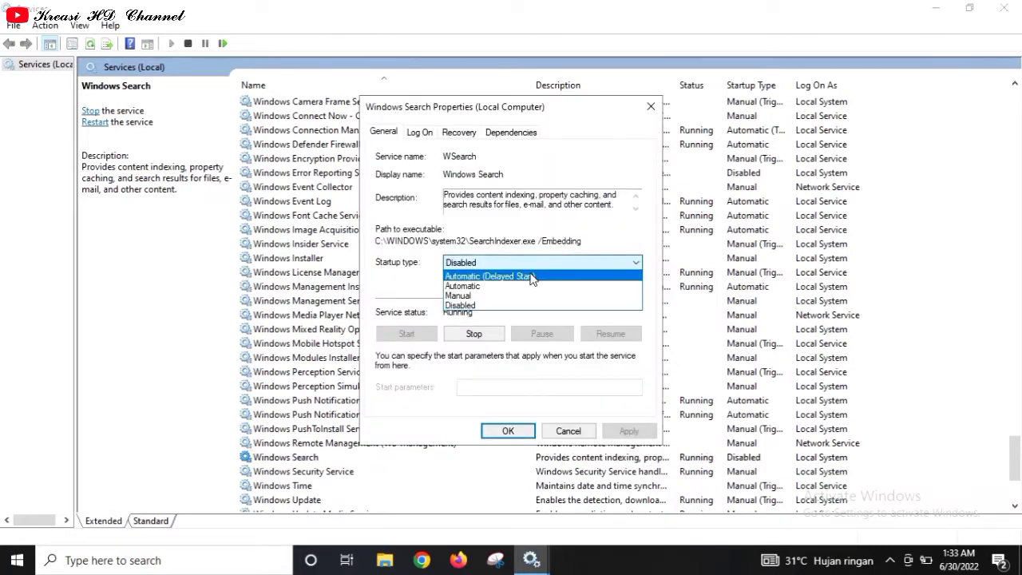
{"action": "left_click", "coordinate": [498, 277]}
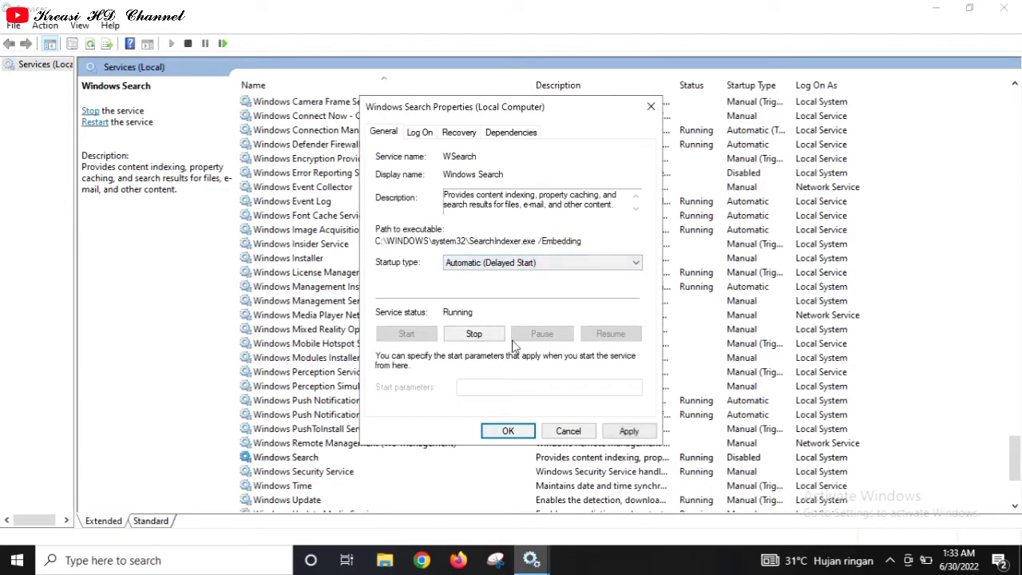
{"action": "left_click", "coordinate": [628, 431]}
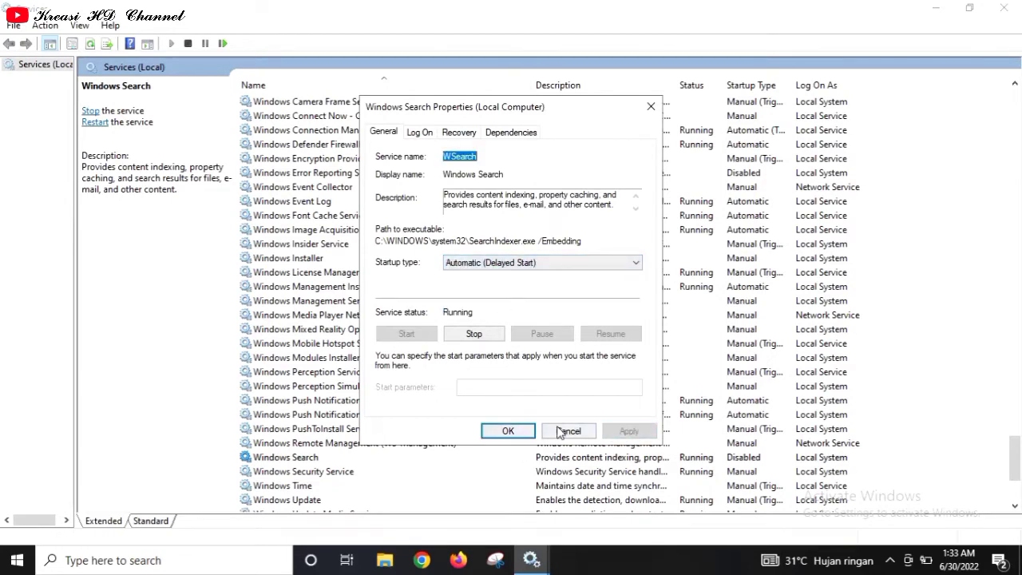
{"action": "left_click", "coordinate": [508, 431]}
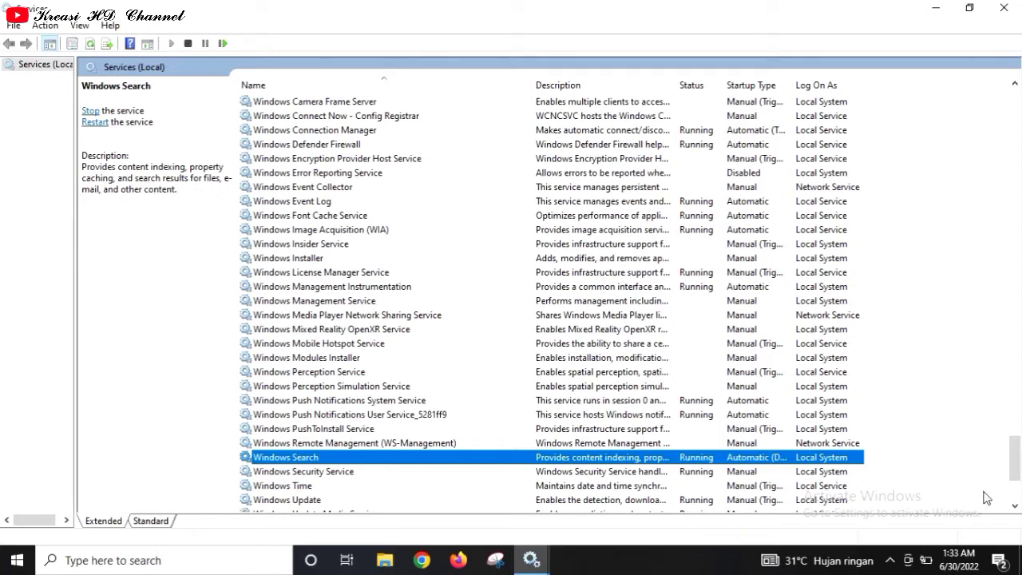
Set the Windows Update service's startup type to Disabled, apply the change and close its properties.
{"action": "left_click_drag", "start_coordinate": [1014, 506], "coordinate": [1015, 506]}
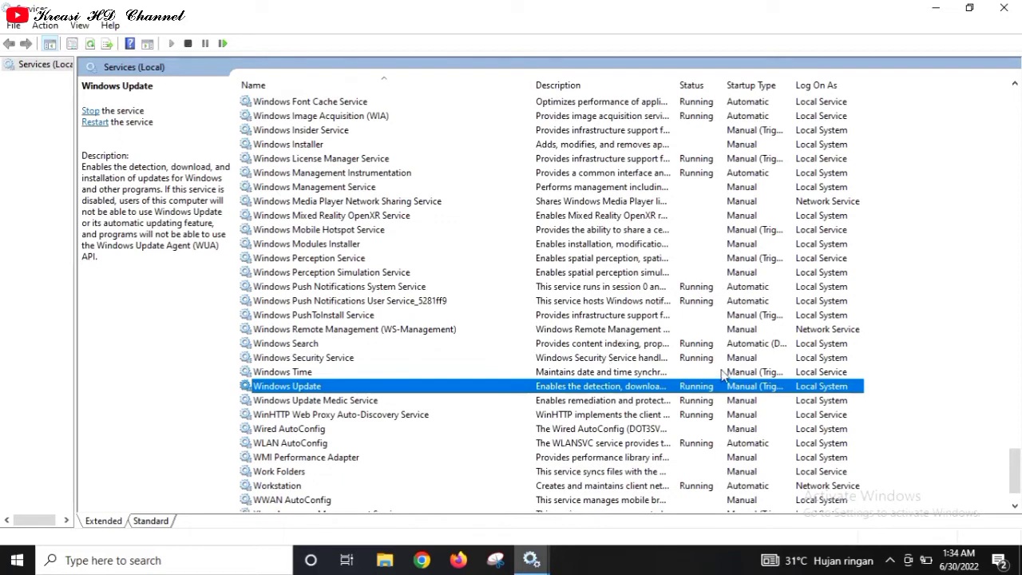
{"action": "right_click", "coordinate": [748, 389]}
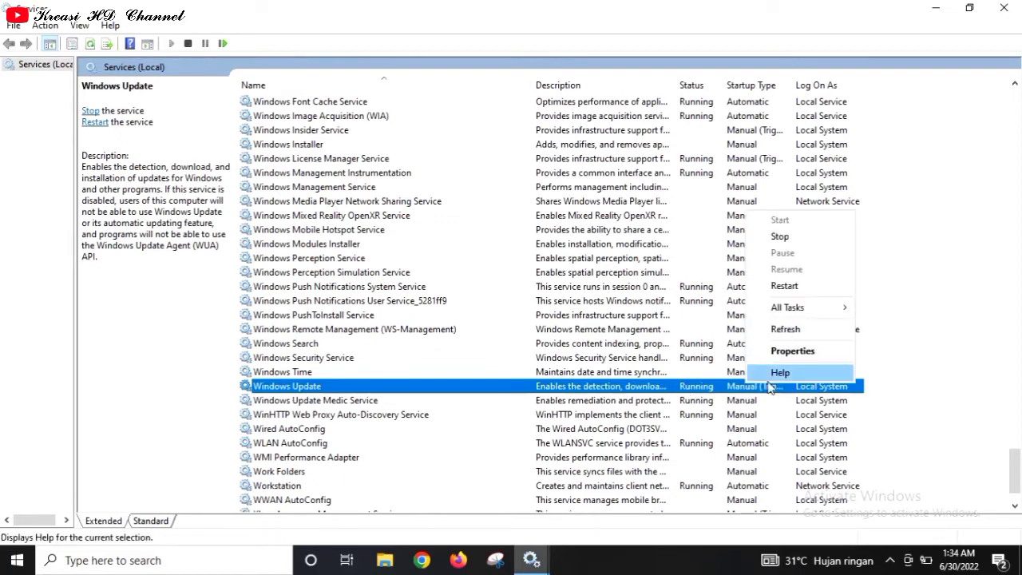
{"action": "double_click", "coordinate": [731, 393]}
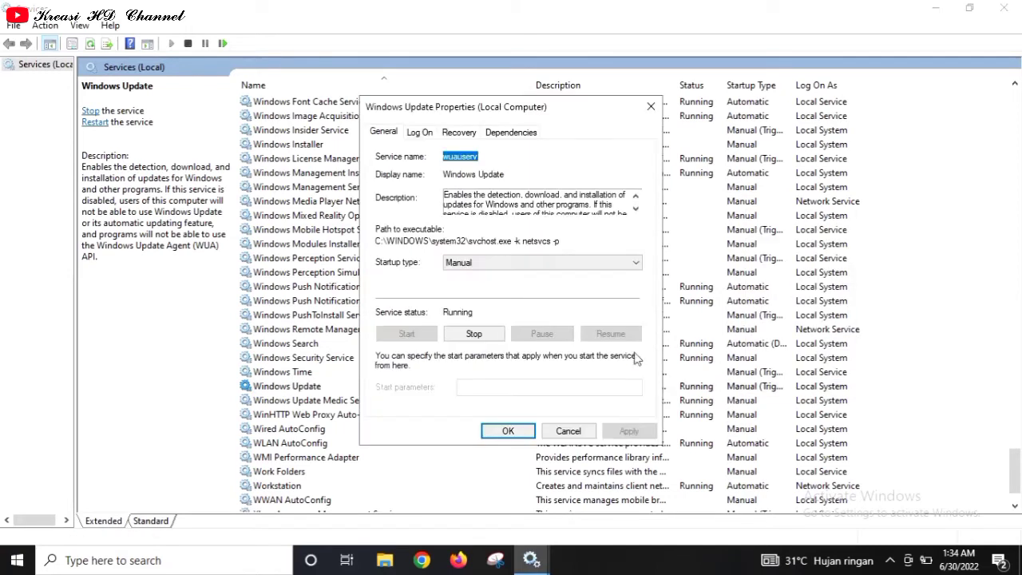
{"action": "left_click", "coordinate": [633, 266]}
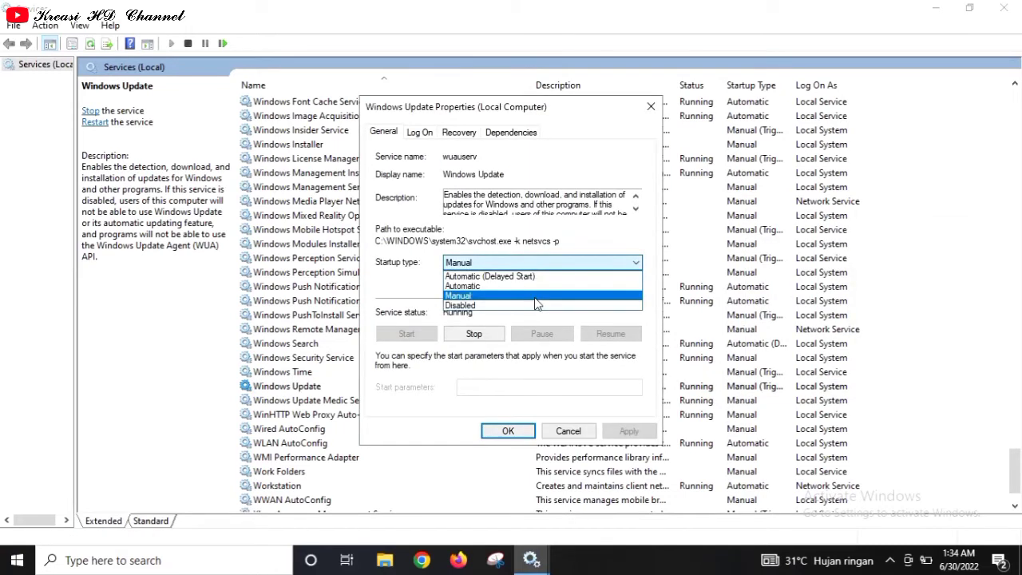
{"action": "left_click", "coordinate": [515, 309]}
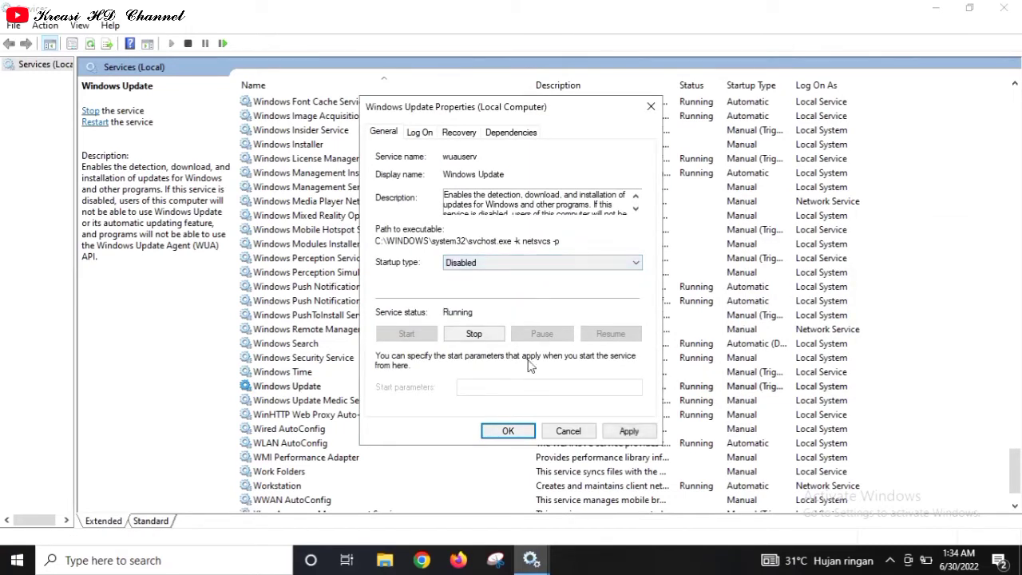
{"action": "left_click", "coordinate": [635, 431]}
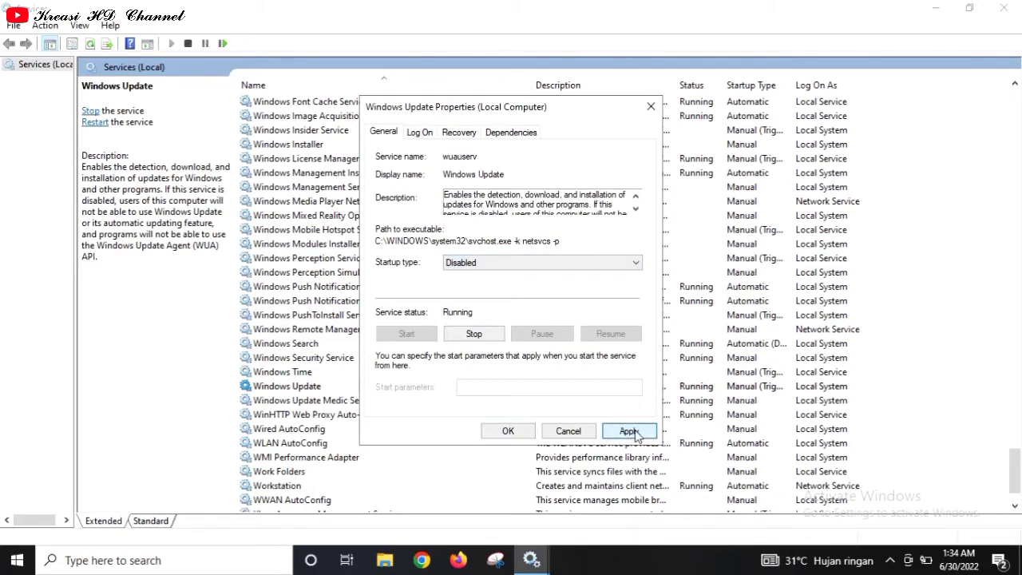
{"action": "left_click", "coordinate": [507, 431]}
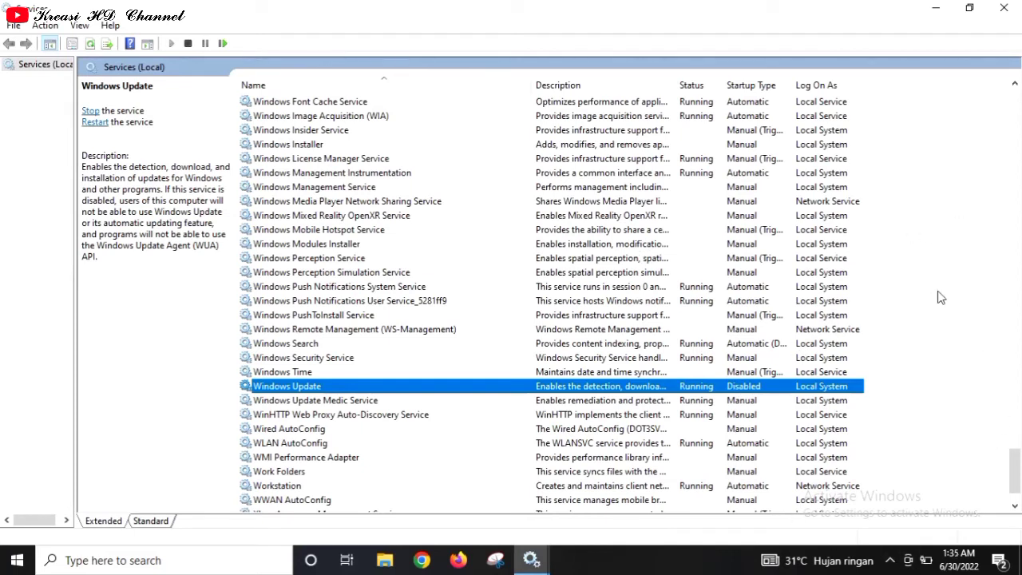
Close the Services console and return to the desktop.
{"action": "left_click_drag", "start_coordinate": [1014, 463], "coordinate": [990, 11]}
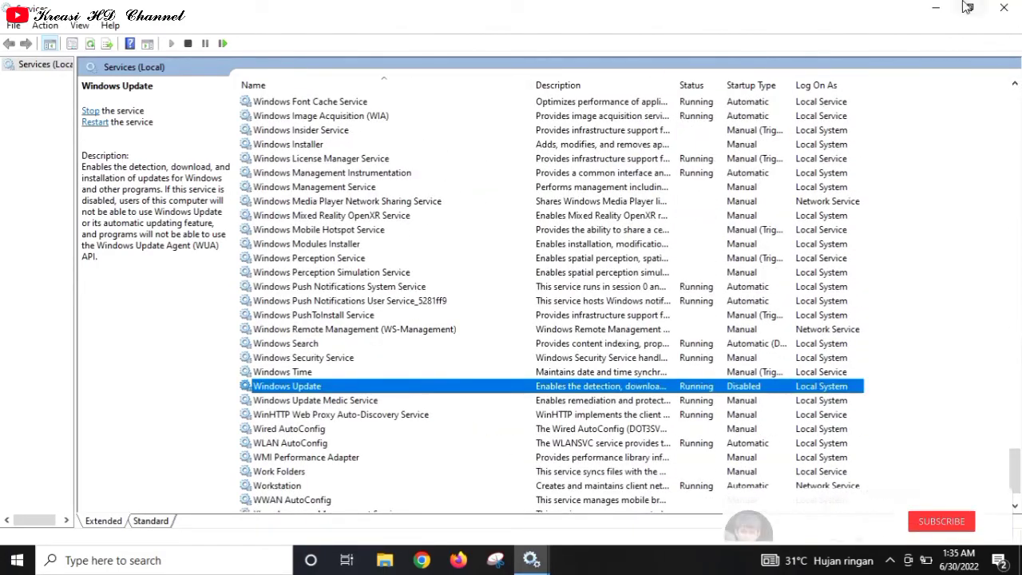
{"action": "left_click", "coordinate": [1006, 8]}
{"action": "left_click", "coordinate": [1010, 10]}
Refresh the Windows desktop several times.
{"action": "right_click", "coordinate": [491, 207]}
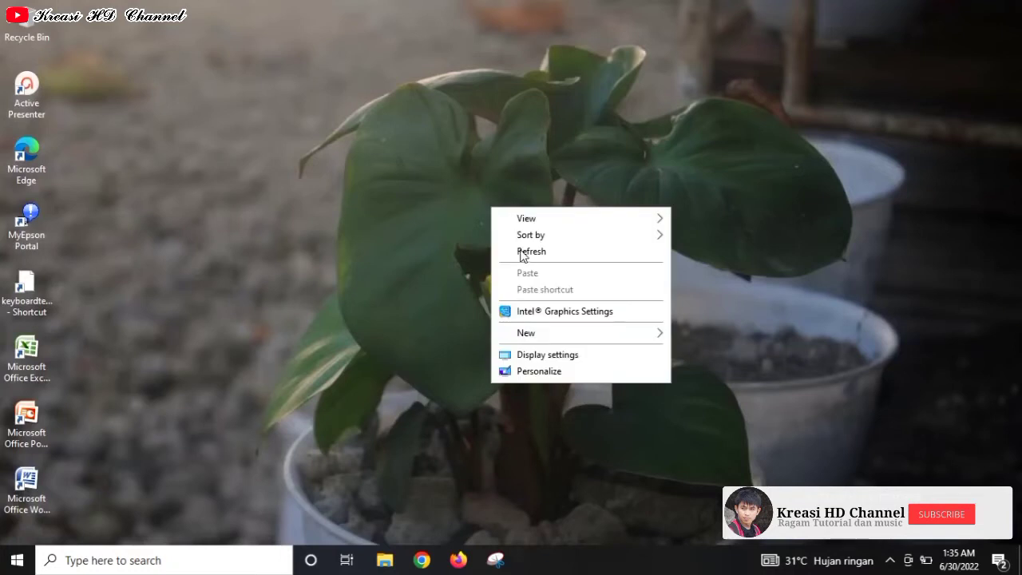
{"action": "left_click", "coordinate": [520, 250]}
{"action": "right_click", "coordinate": [519, 251]}
{"action": "left_click", "coordinate": [544, 293]}
{"action": "right_click", "coordinate": [491, 275]}
{"action": "left_click", "coordinate": [520, 316]}
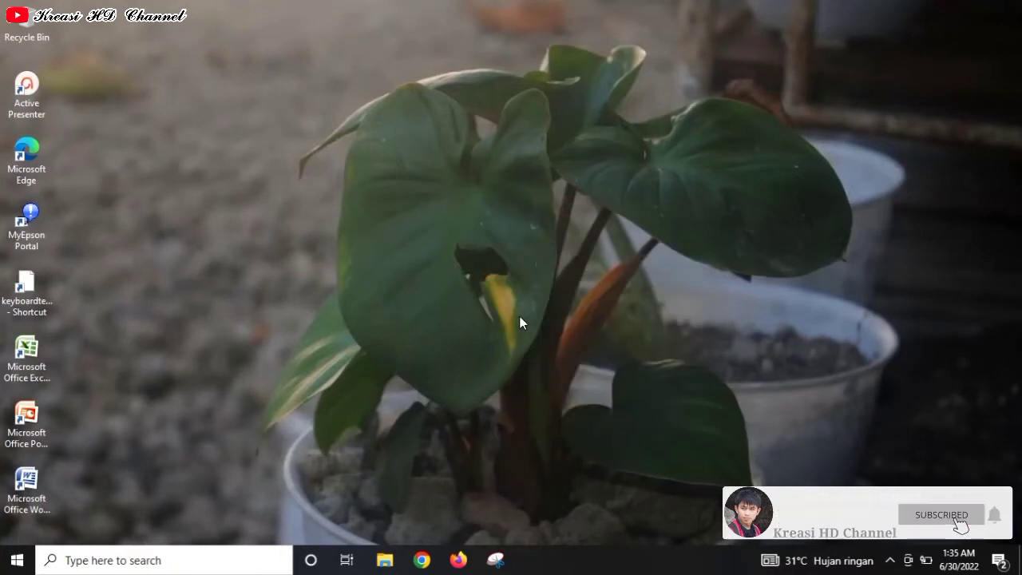
{"action": "left_click", "coordinate": [890, 561]}
{"action": "left_click", "coordinate": [876, 529]}
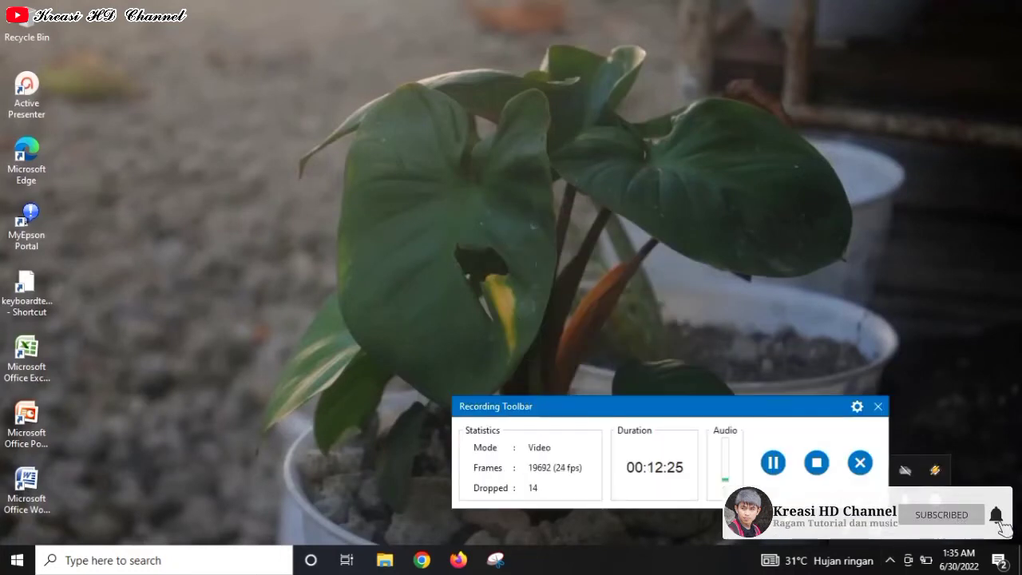